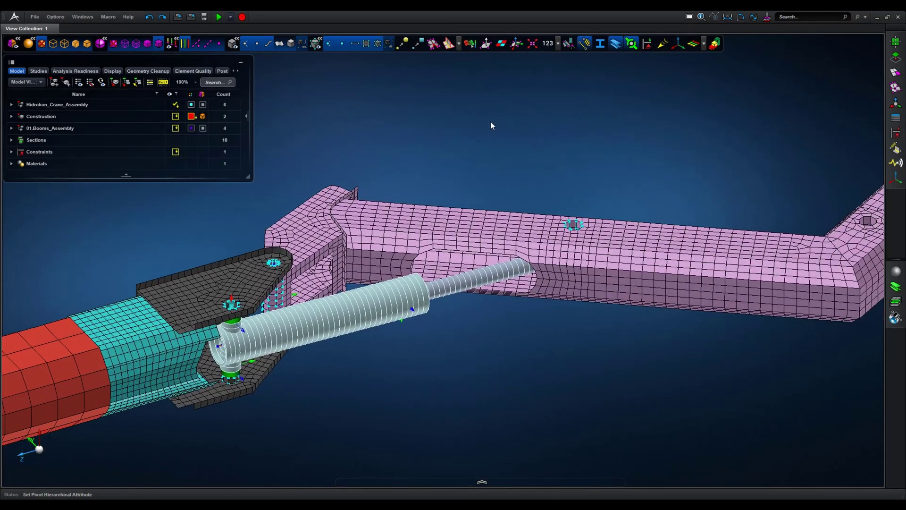
# - Open Joint 4 of Hidrokon_Crane_Assembly, view it transparently from an oblique angle, then close it
pyautogui.click(11, 104)
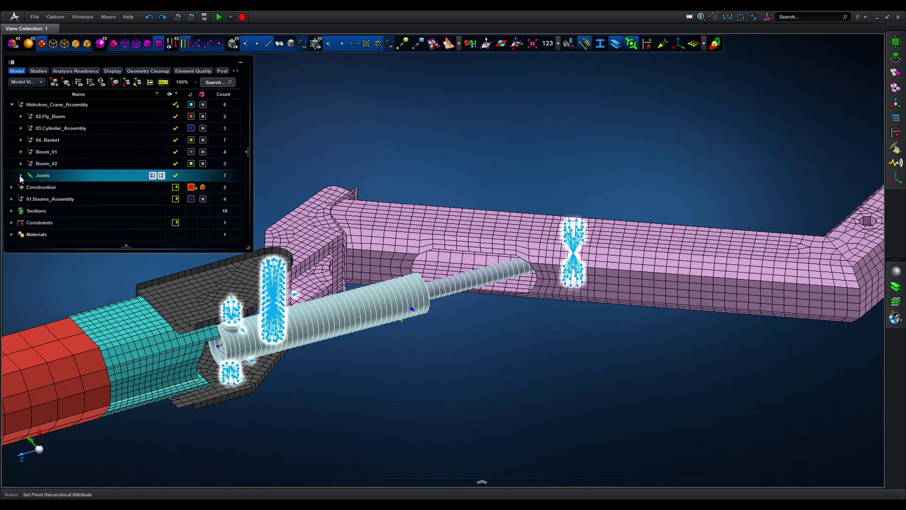
pyautogui.click(20, 175)
pyautogui.doubleClick(52, 187)
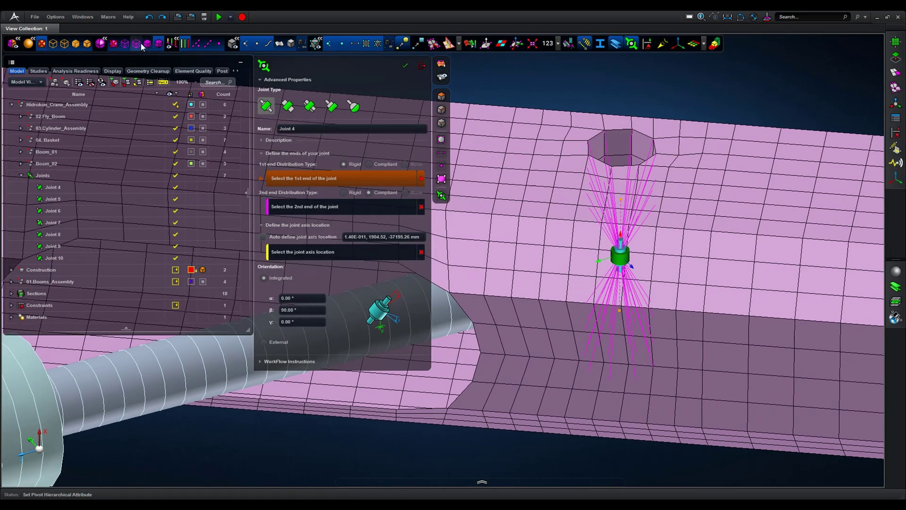
pyautogui.click(137, 44)
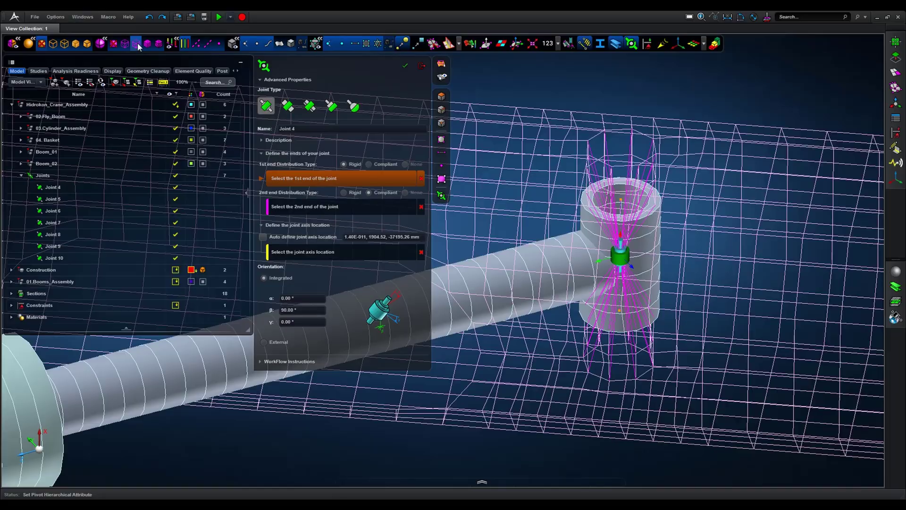
pyautogui.moveTo(566, 165); pyautogui.dragTo(749, 123, button='right')
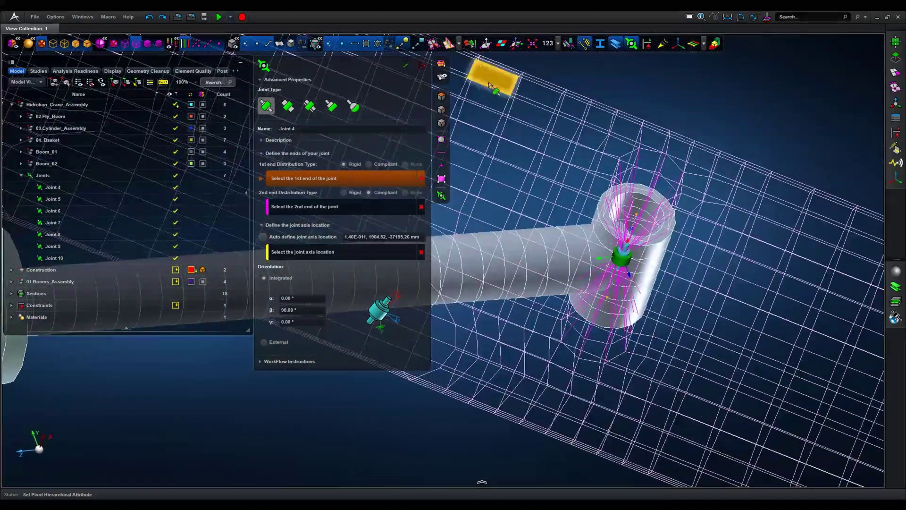
pyautogui.click(423, 65)
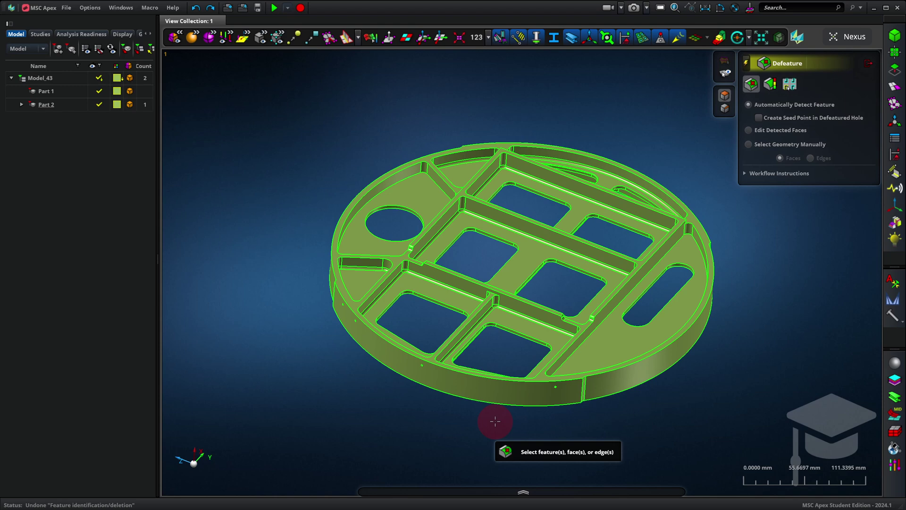
# - Zoom to the plate's outer rim and try deleting the rim band face and small pinhole
pyautogui.scroll(5, 401, 377)
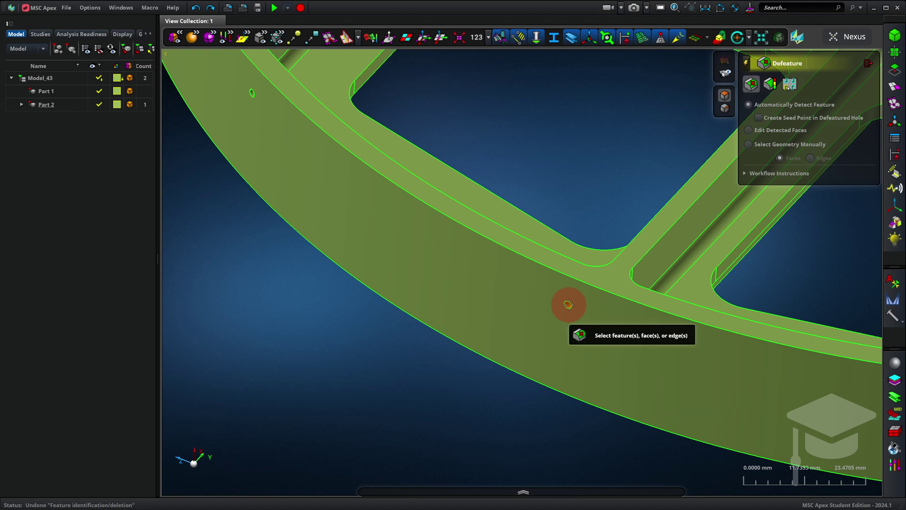
pyautogui.click(568, 305)
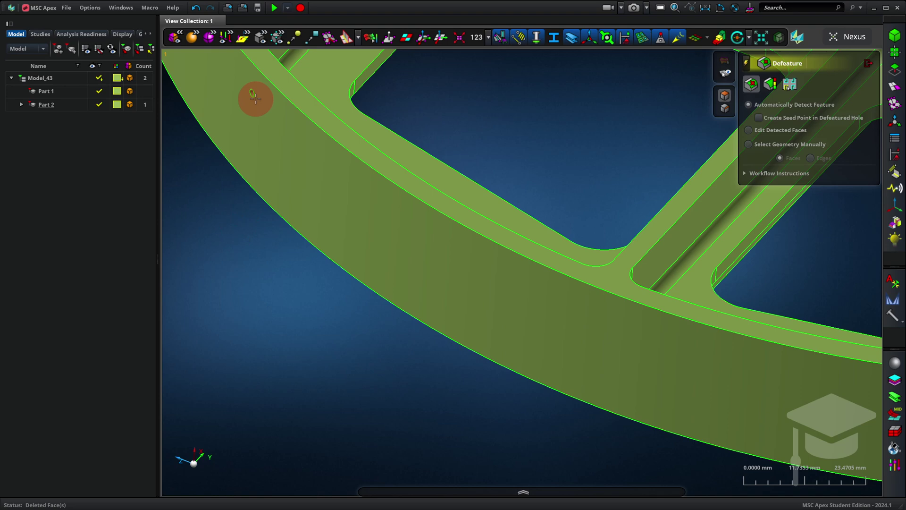
pyautogui.scroll(6, 253, 93)
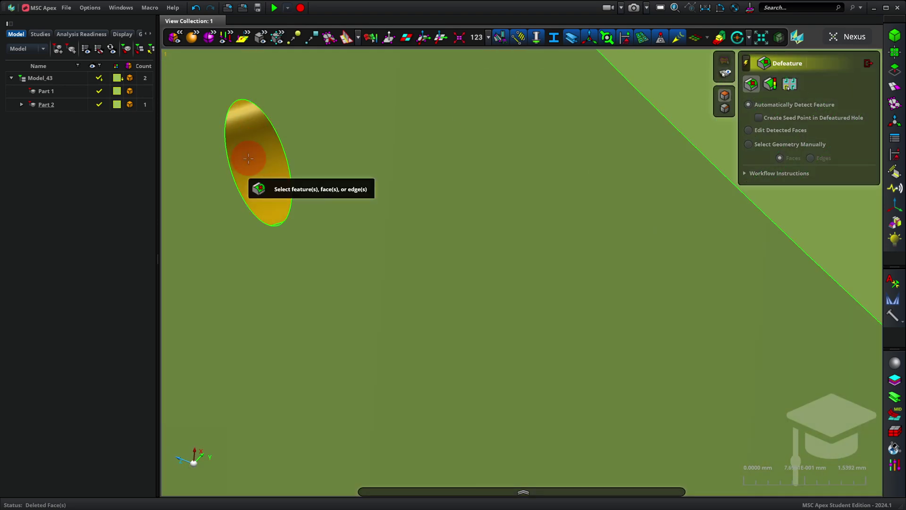
pyautogui.click(248, 156)
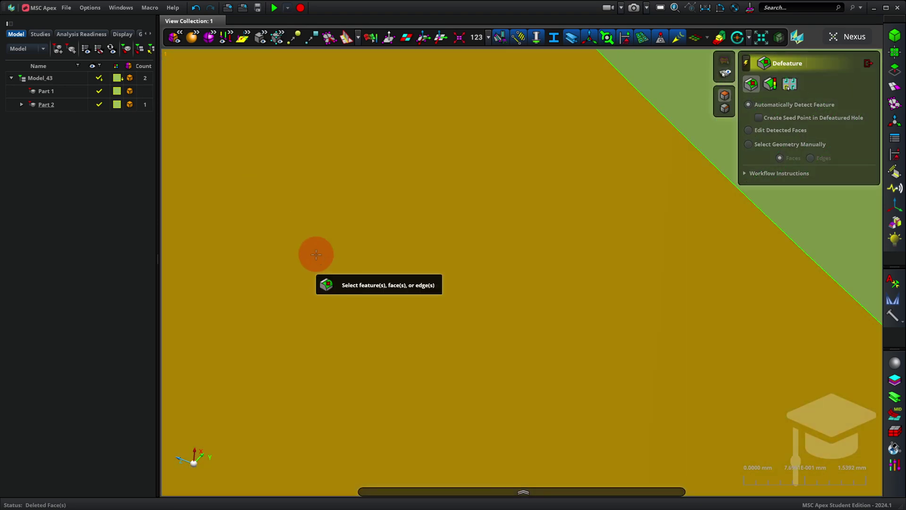
pyautogui.click(316, 255)
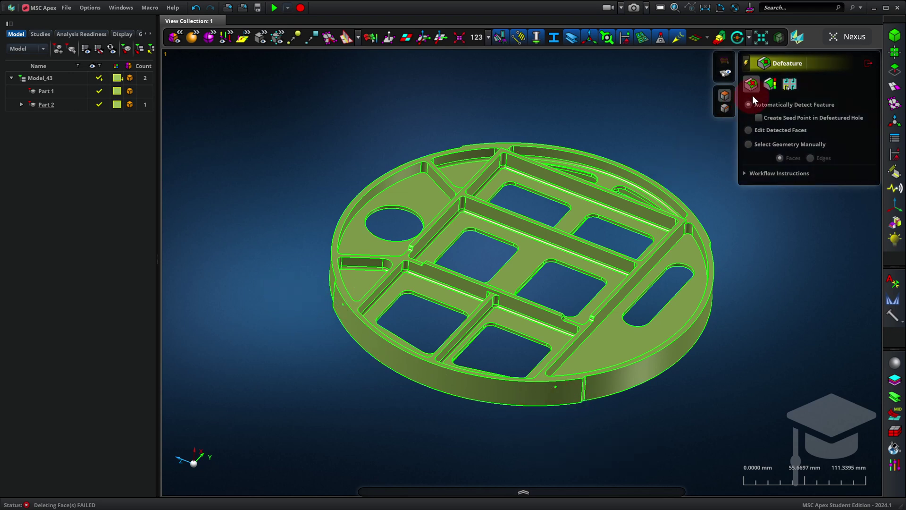
# - Filter Defeature by identified 3D Holes and select the 2.4892–41.2446 diameter range
pyautogui.click(771, 86)
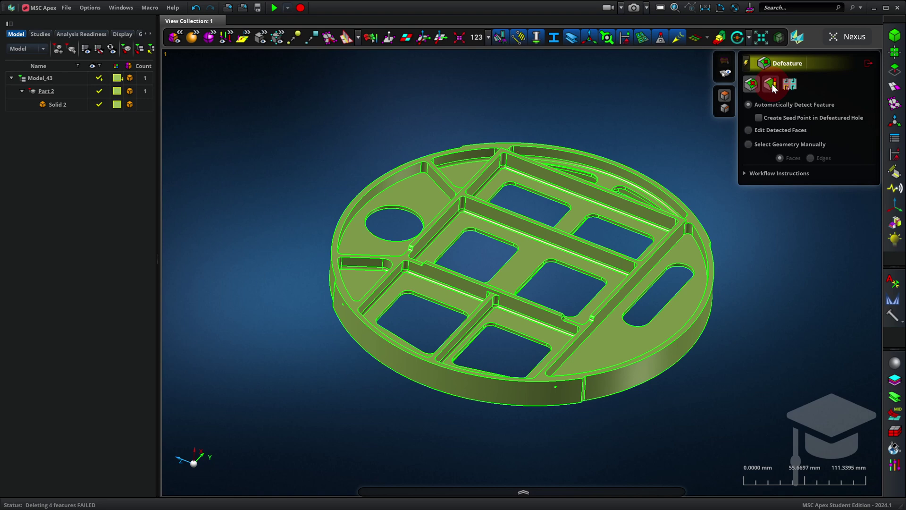
pyautogui.click(772, 86)
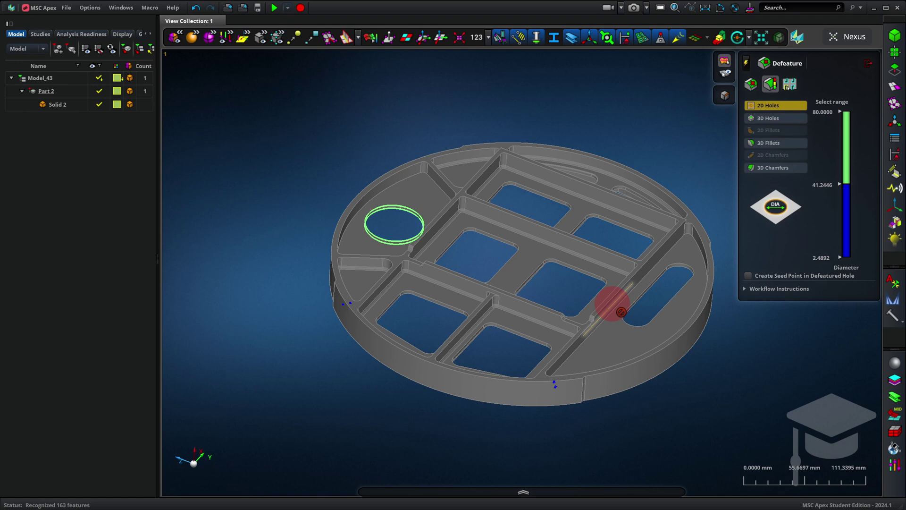
pyautogui.click(778, 120)
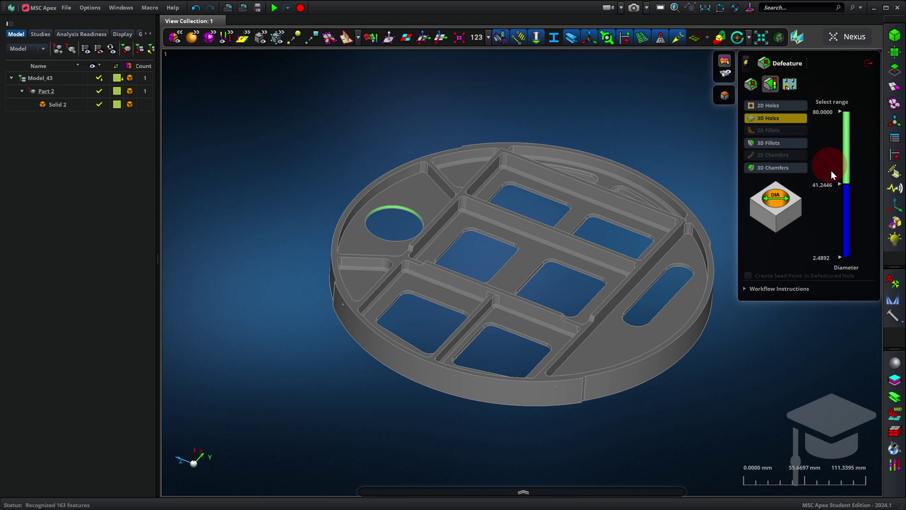
pyautogui.click(848, 205)
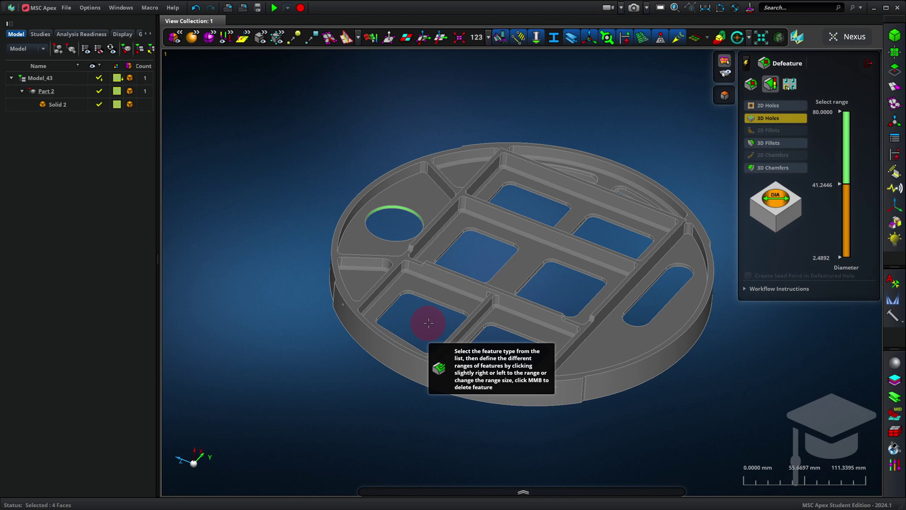
# - Show the recognised 3D fillets and rework the radius range splits, removing the intermediate range
pyautogui.click(772, 143)
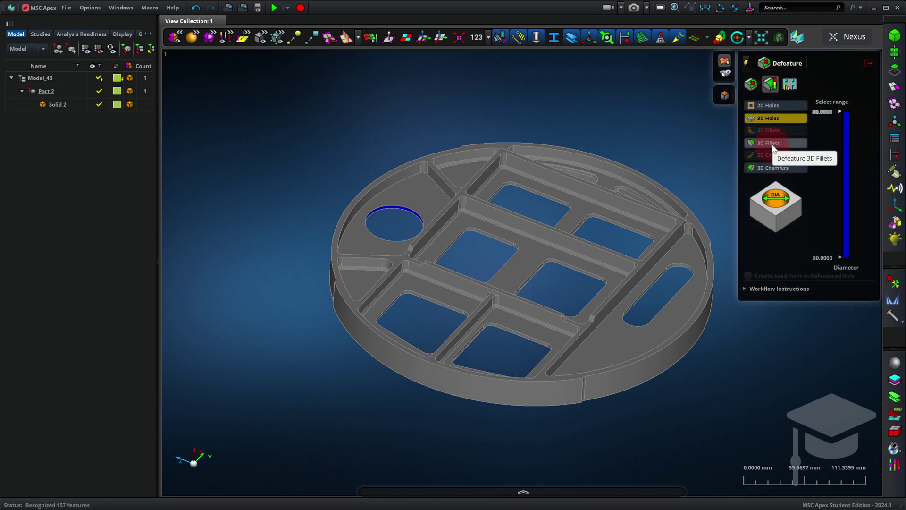
pyautogui.moveTo(846, 114); pyautogui.dragTo(848, 188)
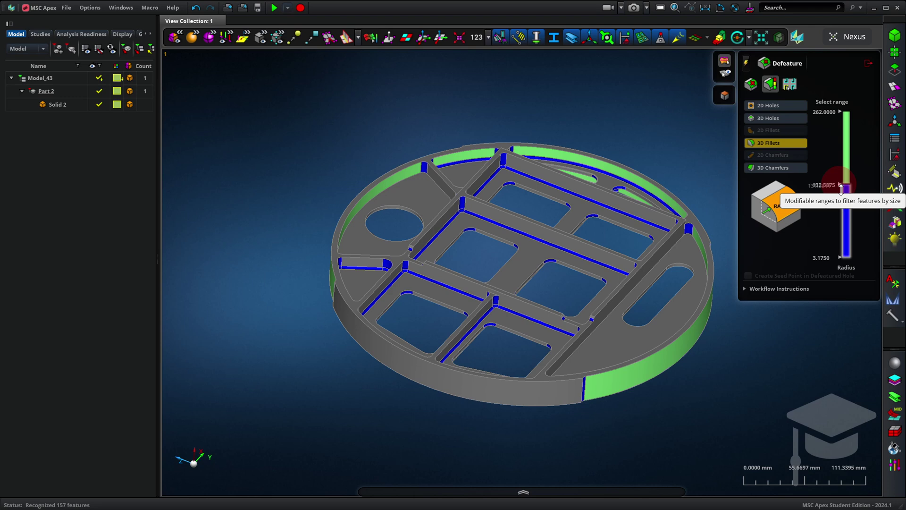
pyautogui.click(826, 185)
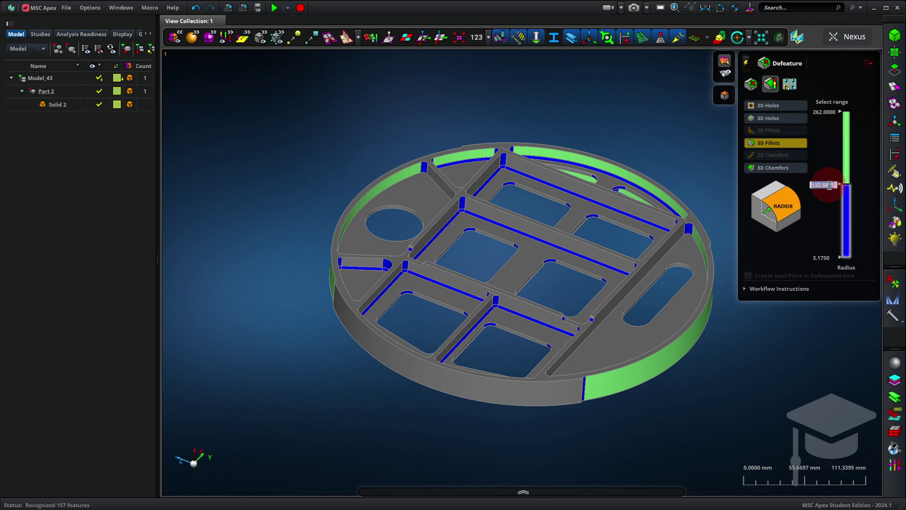
pyautogui.press('Return')
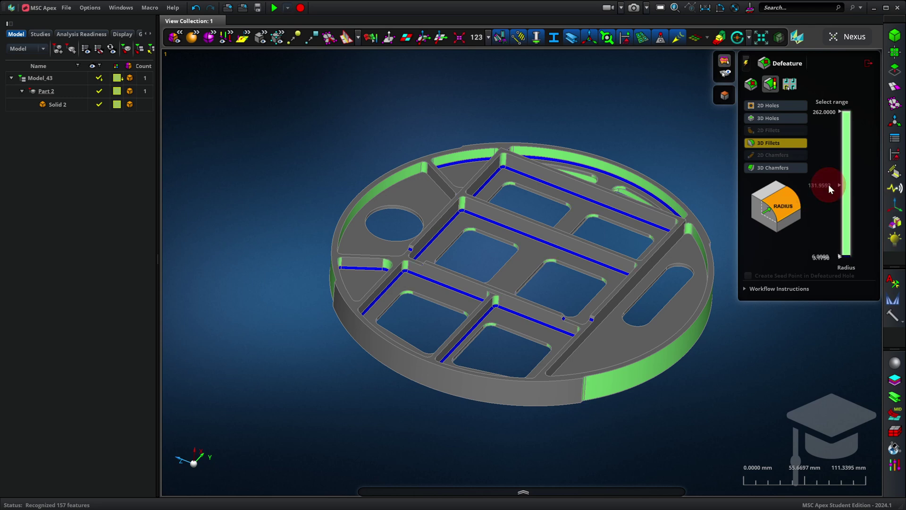
pyautogui.moveTo(829, 186); pyautogui.dragTo(849, 257)
# - Set the maximum radius to 20 and delete all 22 fillets of radius 3.175–6
pyautogui.click(825, 112)
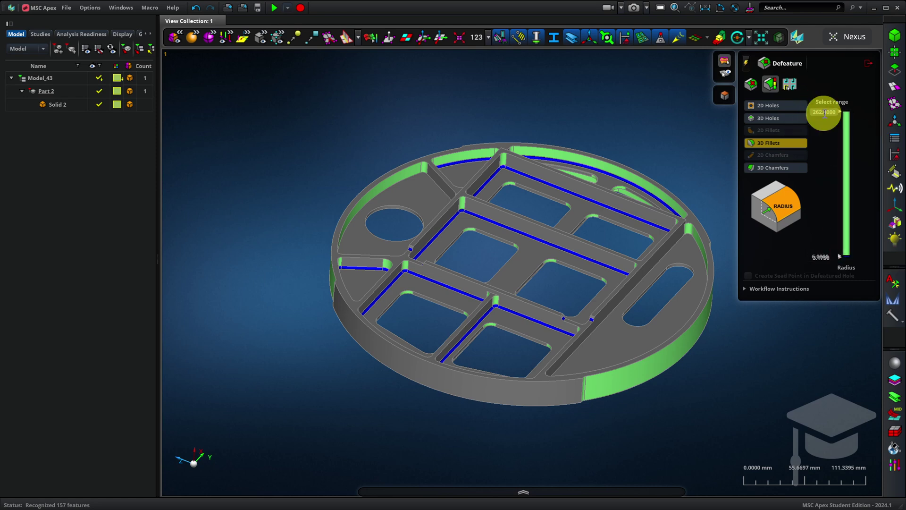
pyautogui.write('20')
pyautogui.press('Return')
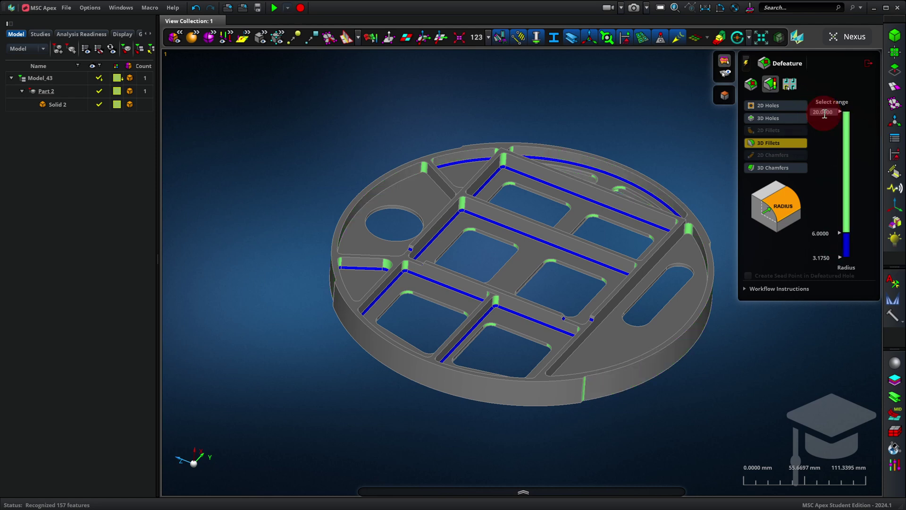
pyautogui.click(845, 260)
pyautogui.click(847, 248)
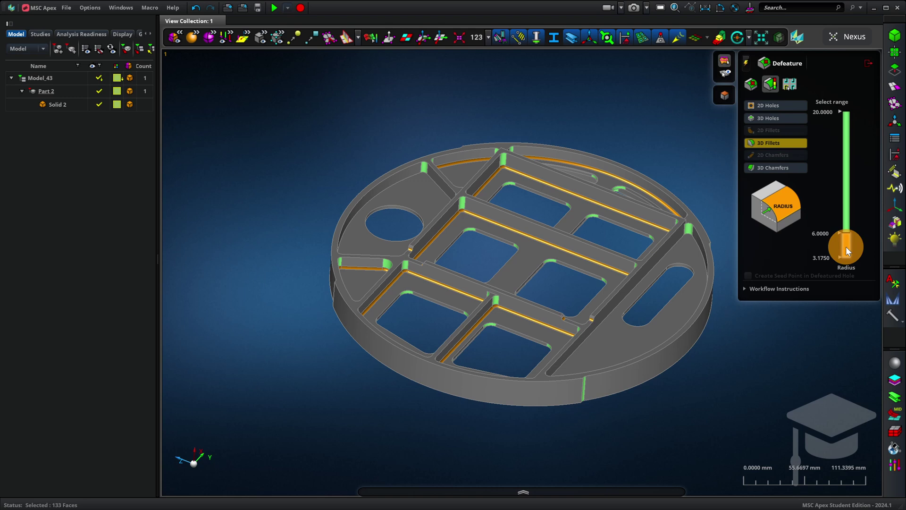
pyautogui.middleClick(846, 246)
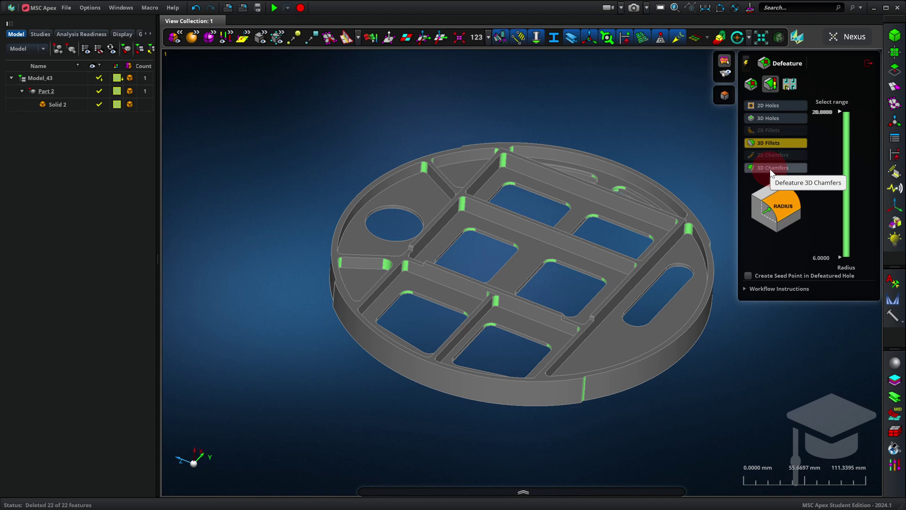
# - Close Defeature and generate midsurfaces from Solid 2 with auto-assigned thicknesses of 5.08–8.0 mm
pyautogui.click(794, 179)
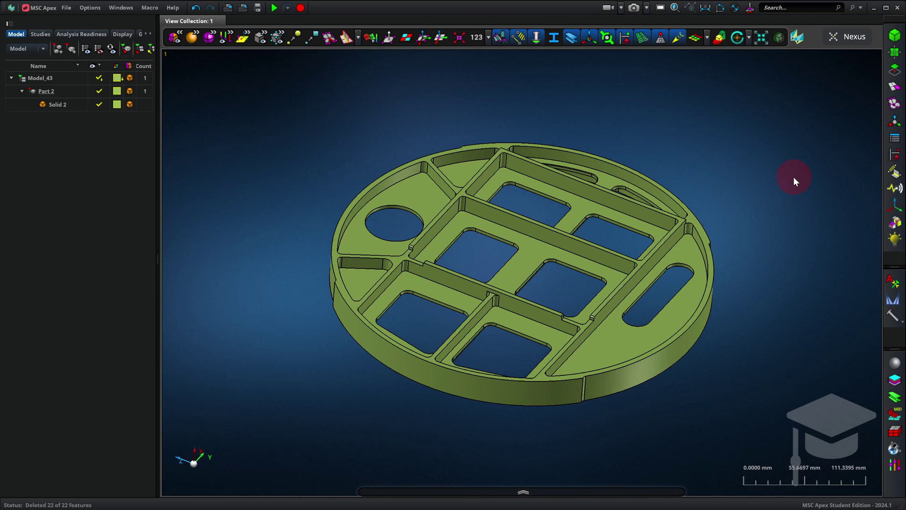
pyautogui.click(895, 71)
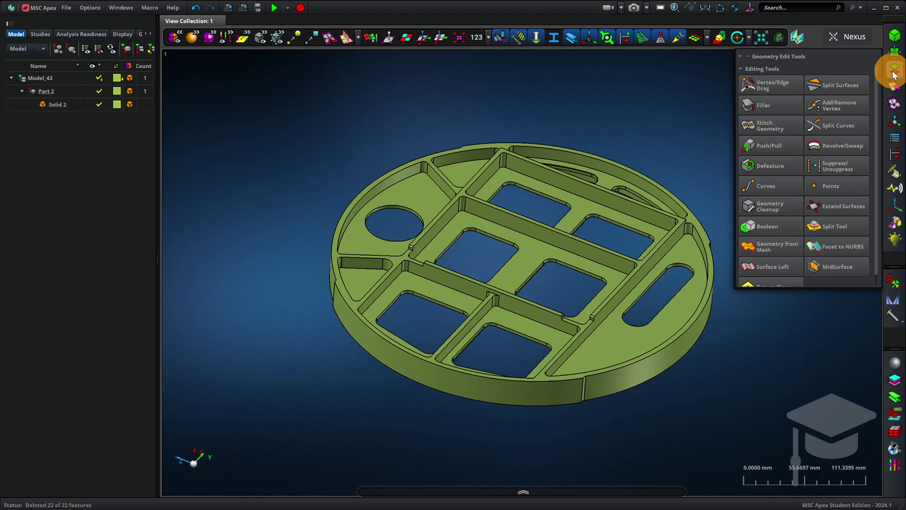
pyautogui.click(826, 269)
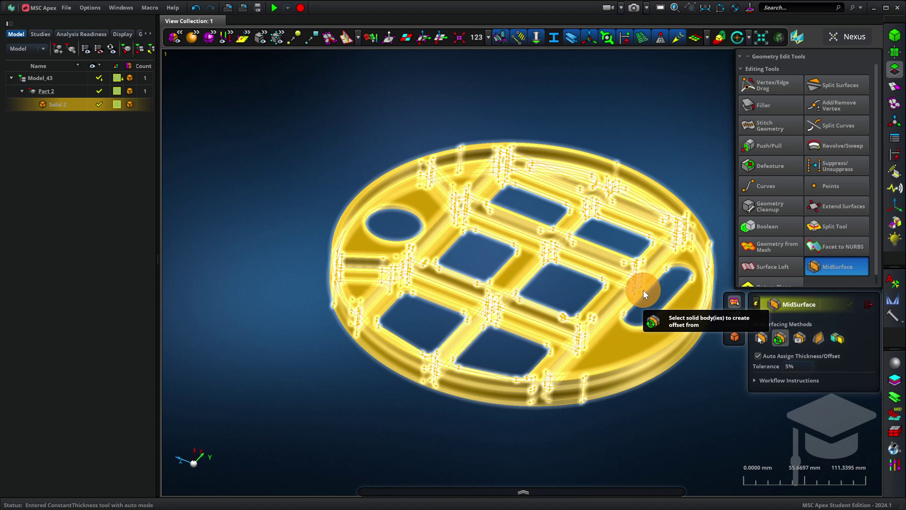
pyautogui.click(644, 290)
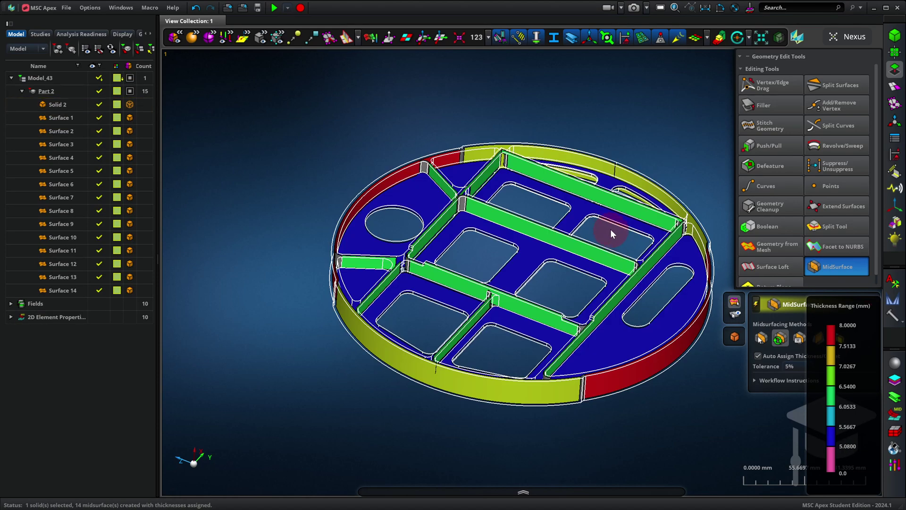
pyautogui.moveTo(608, 227); pyautogui.dragTo(627, 233, button='middle')
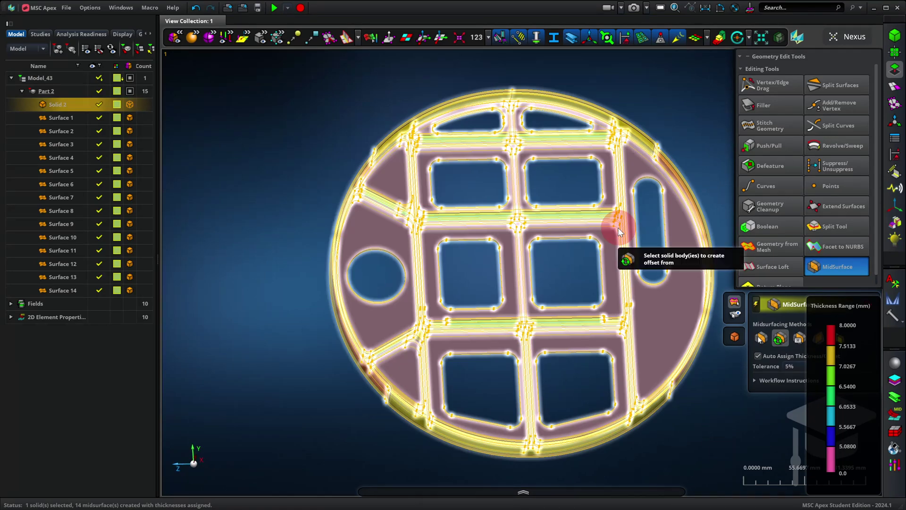
# - Hide Solid 2, extend all the plate's sheet bodies so they join, and inspect the lower bar
pyautogui.click(99, 105)
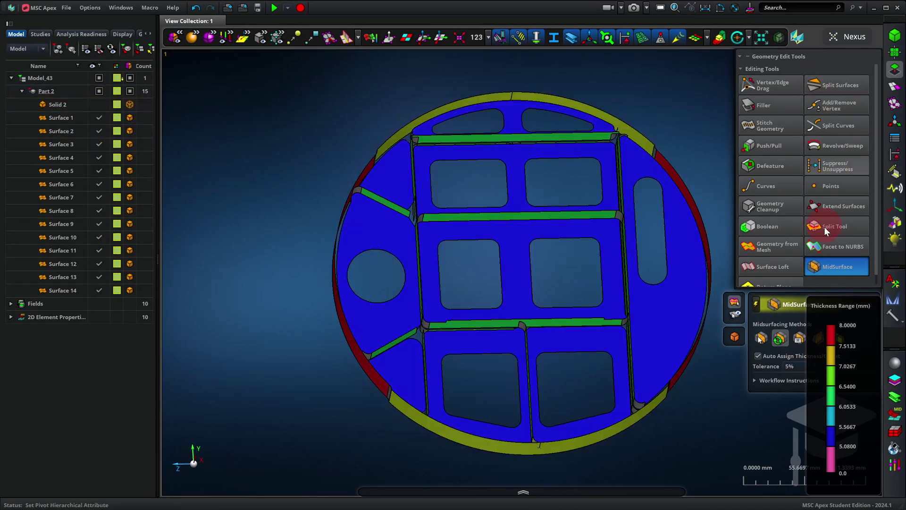
pyautogui.click(835, 206)
pyautogui.moveTo(724, 74); pyautogui.dragTo(272, 504)
pyautogui.middleClick(324, 408)
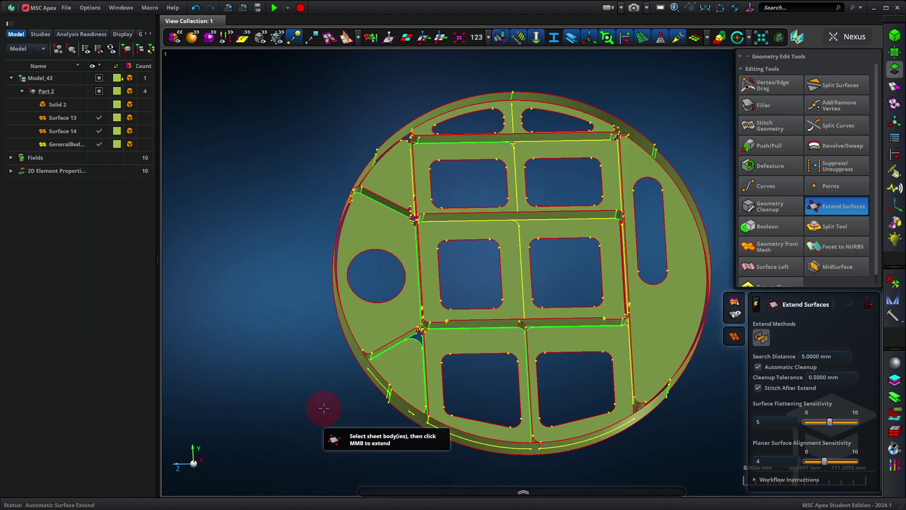
pyautogui.moveTo(324, 408); pyautogui.dragTo(421, 368, button='middle')
pyautogui.scroll(6, 506, 374)
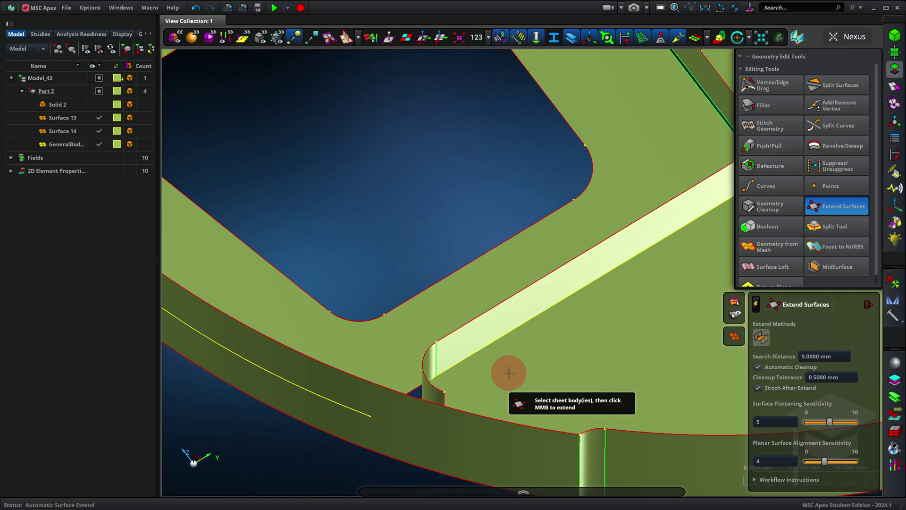
pyautogui.moveTo(461, 399); pyautogui.dragTo(433, 418, button='middle')
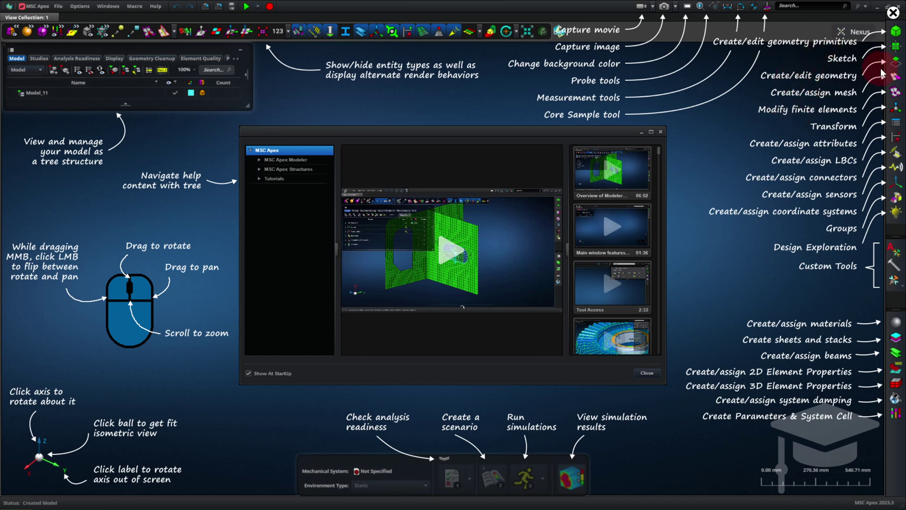
# - Browse Tutorials to MSC Apex Modeler > Tools > Geometry > Geometry Edit > Defeature videos, then close them
pyautogui.click(895, 14)
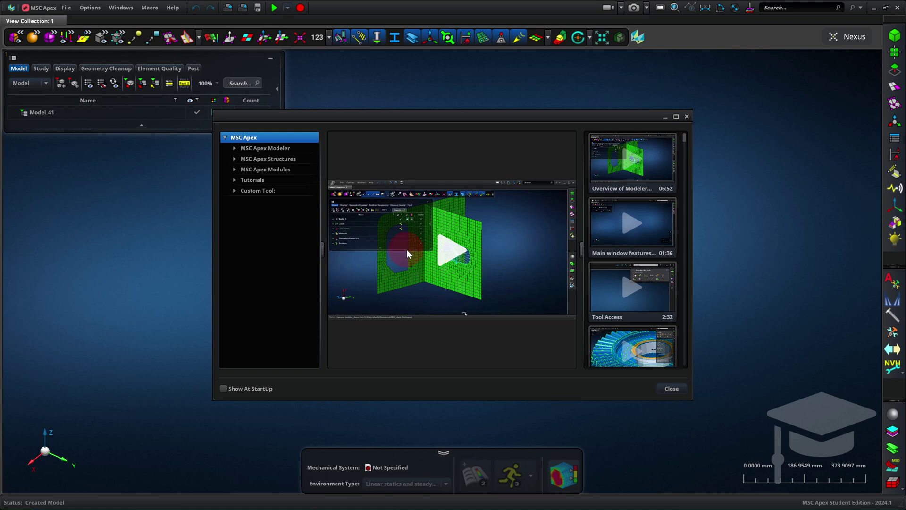
pyautogui.click(231, 180)
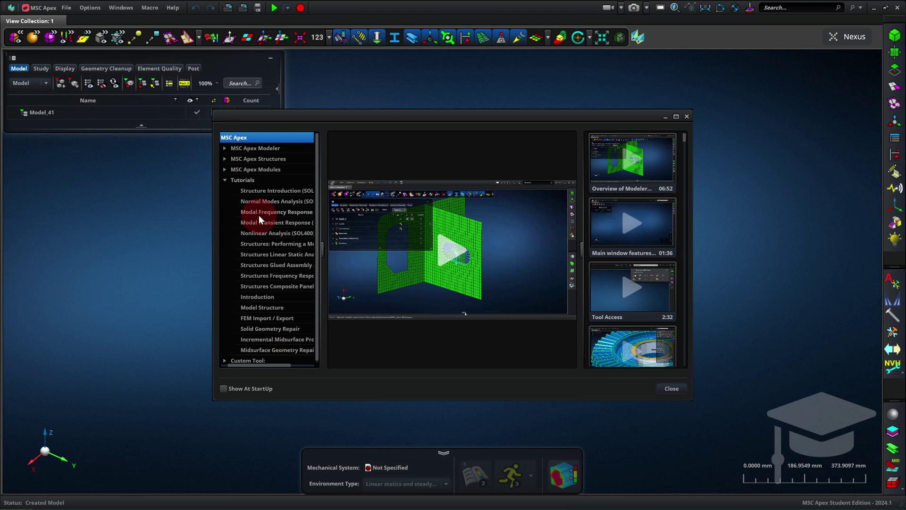
pyautogui.click(225, 149)
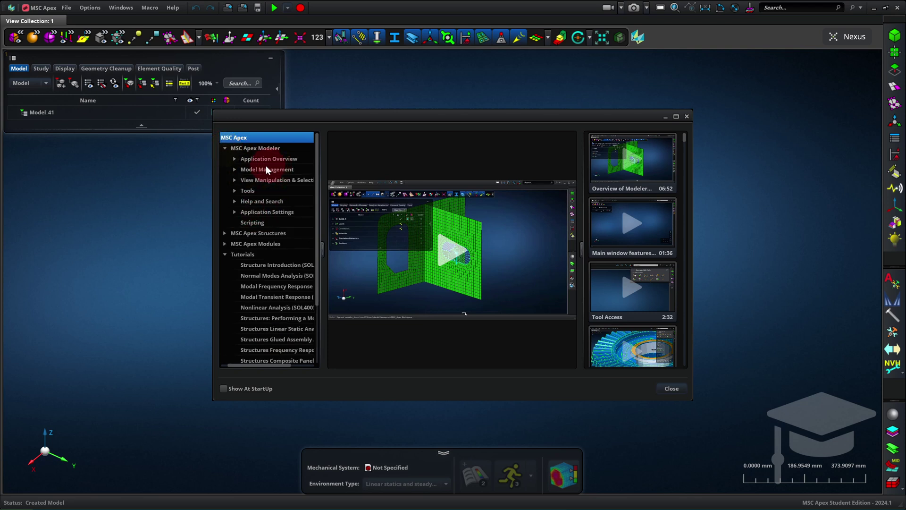
pyautogui.click(233, 191)
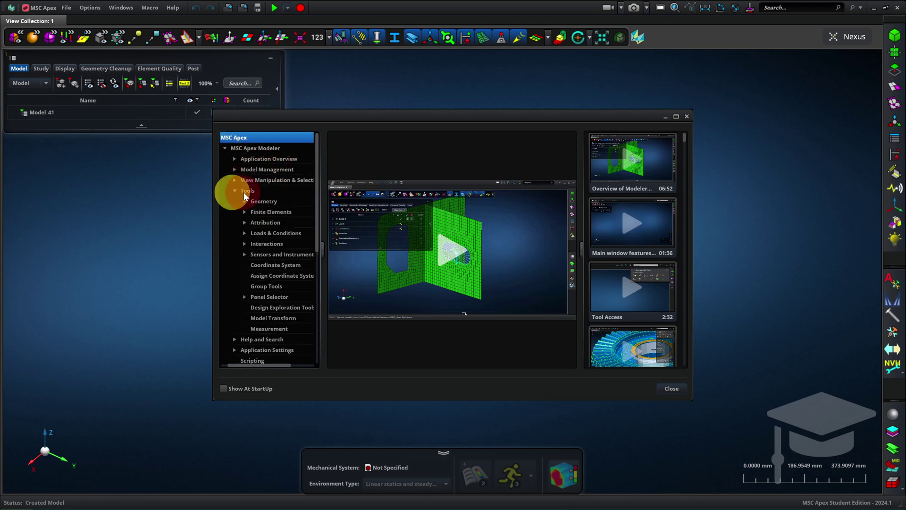
pyautogui.click(245, 202)
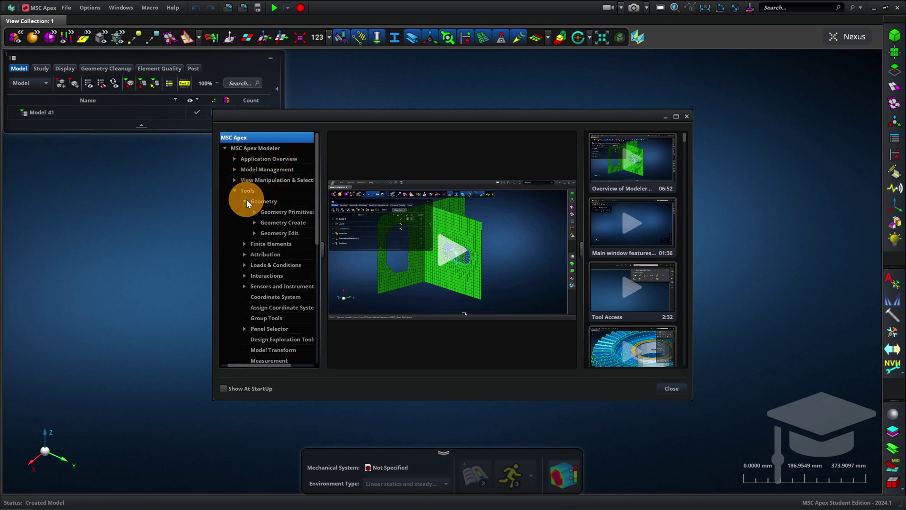
pyautogui.click(254, 231)
pyautogui.click(284, 316)
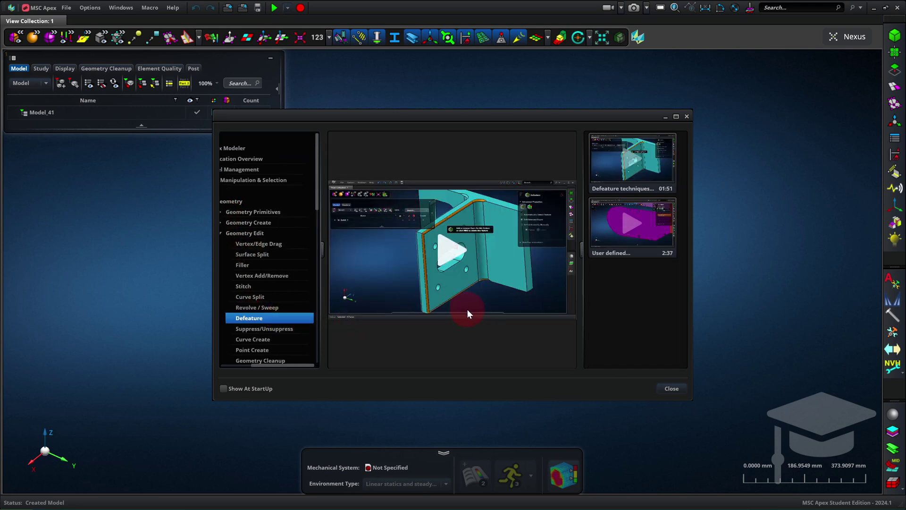
pyautogui.click(672, 388)
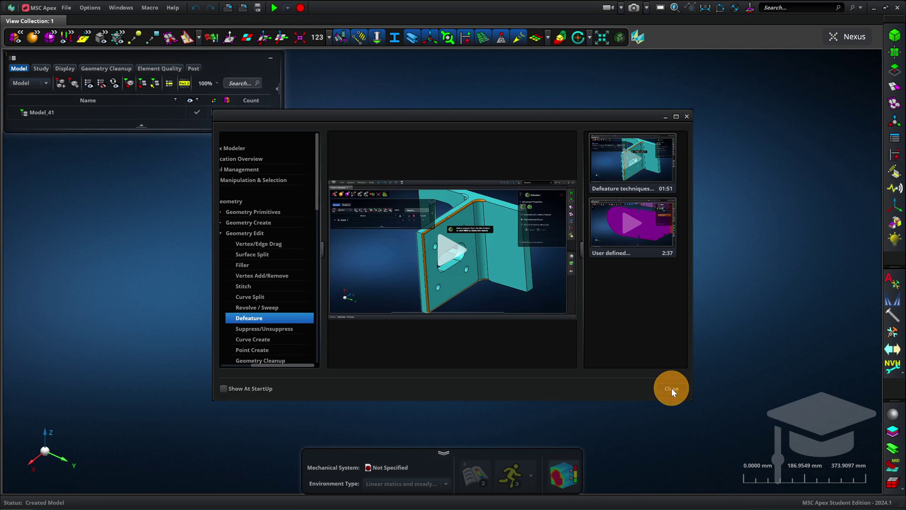
# - Start Defeature from Geometry Edit Tools and open its help videos and the Defeature Document result
pyautogui.click(897, 76)
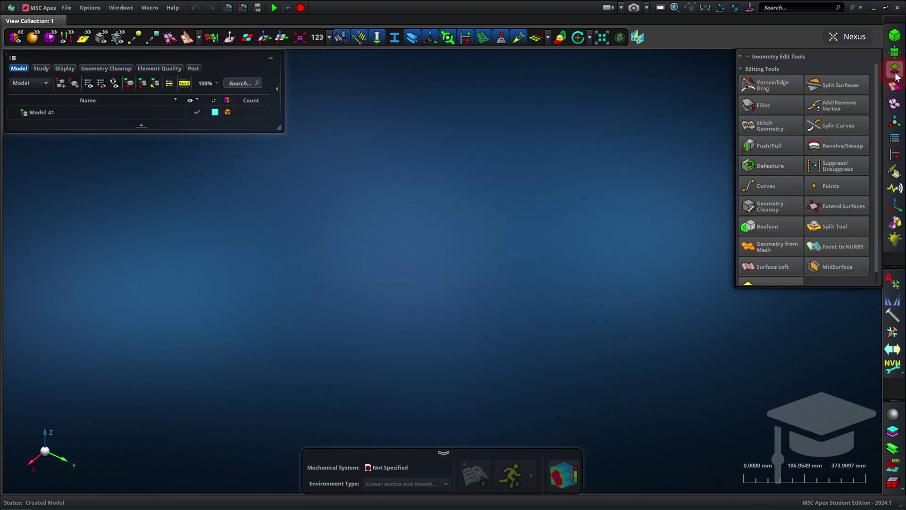
pyautogui.click(783, 166)
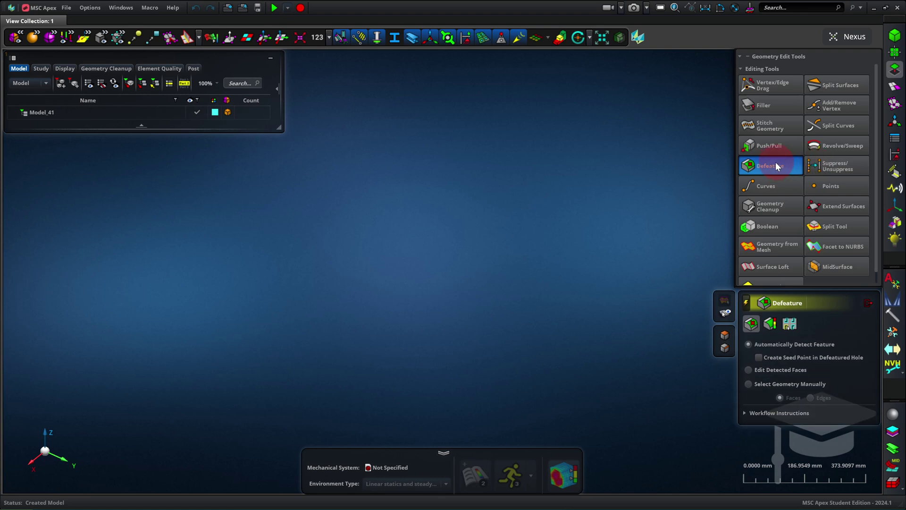
pyautogui.moveTo(775, 165)
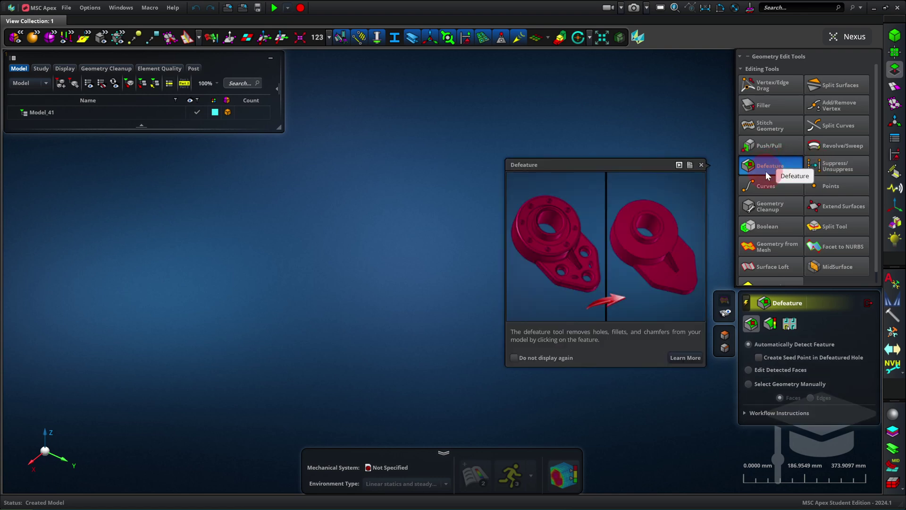
pyautogui.click(679, 165)
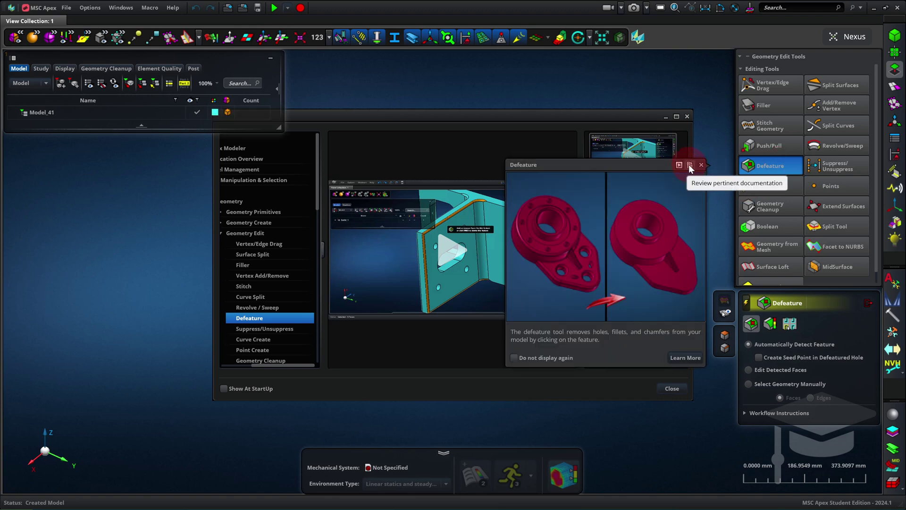
pyautogui.click(689, 164)
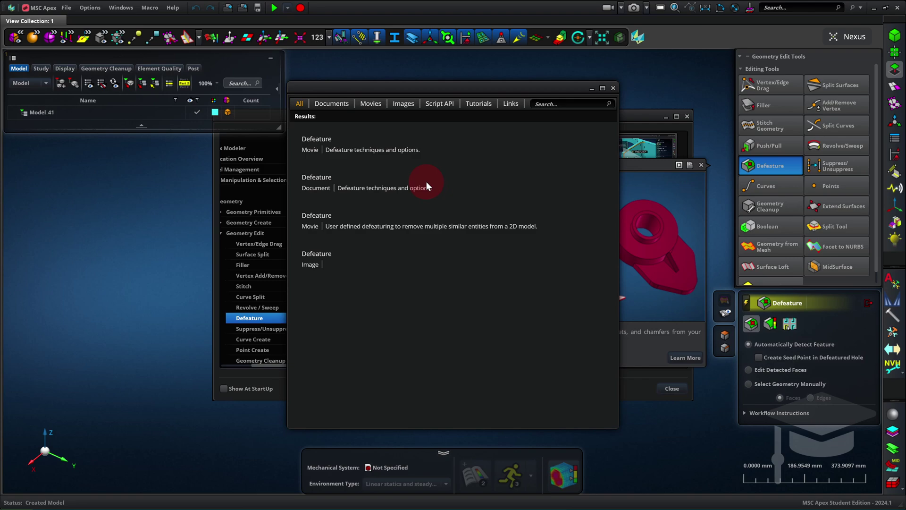
pyautogui.click(321, 179)
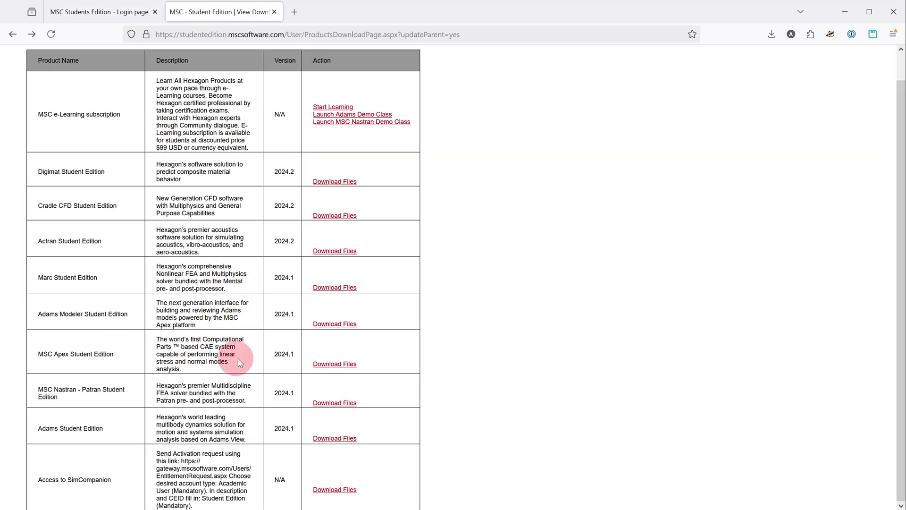
# - Open the Download Files page for MSC Apex Student Edition 2024.1
pyautogui.click(345, 368)
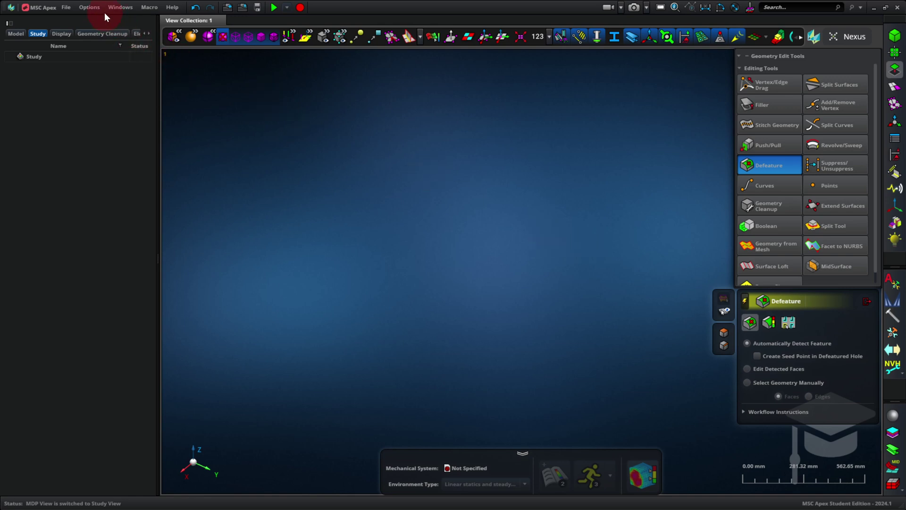
# - Set preferences to Use legacy Scenarios and the Integrated Solver as the Nastran compute environment
pyautogui.click(90, 7)
pyautogui.click(101, 25)
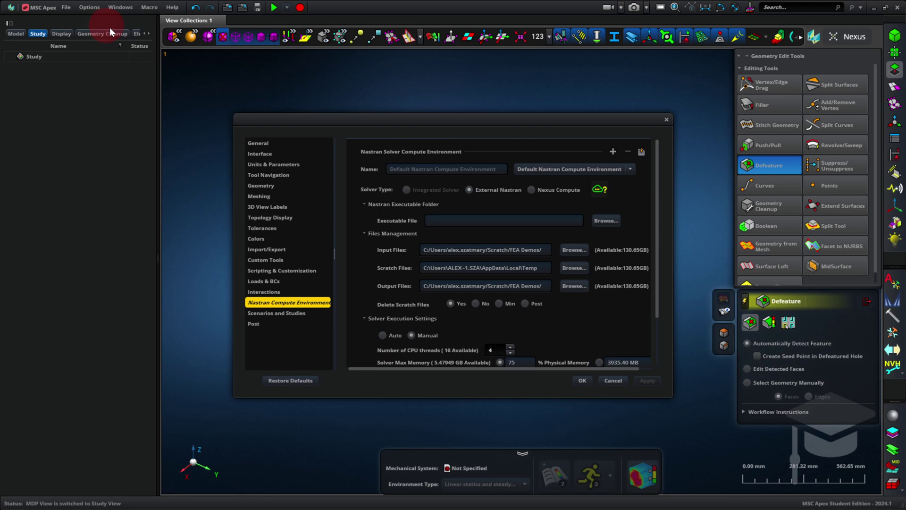
pyautogui.click(294, 318)
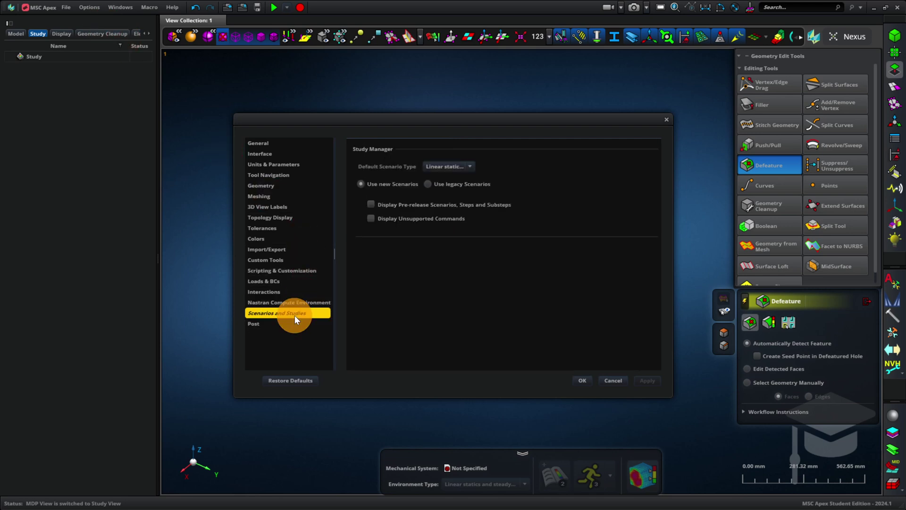
pyautogui.click(433, 182)
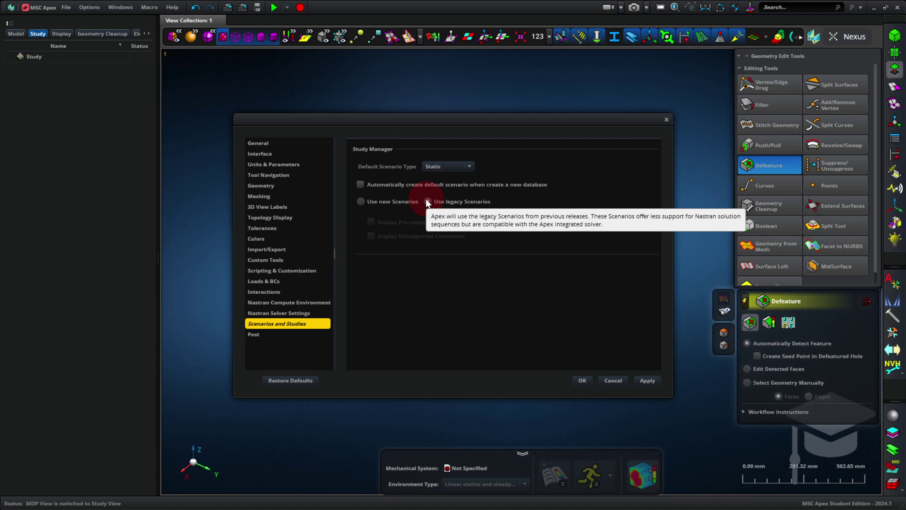
pyautogui.click(299, 302)
pyautogui.click(406, 190)
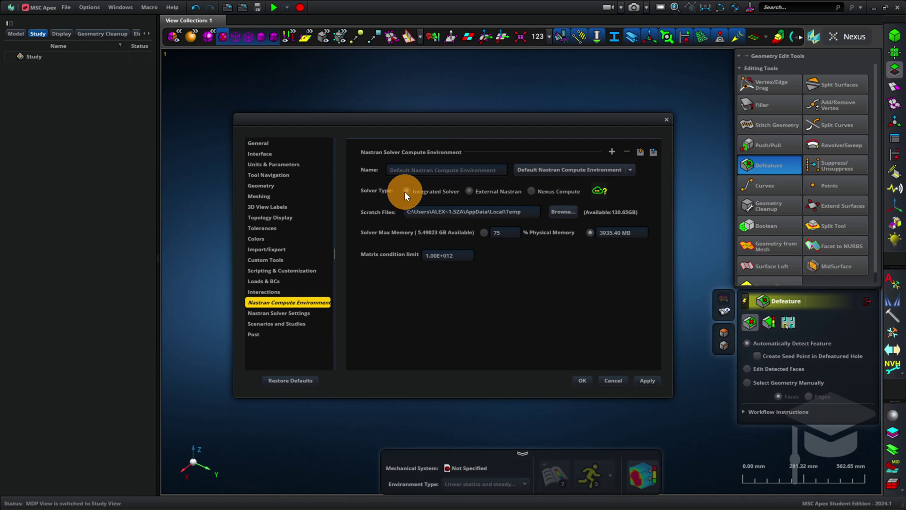
pyautogui.click(582, 381)
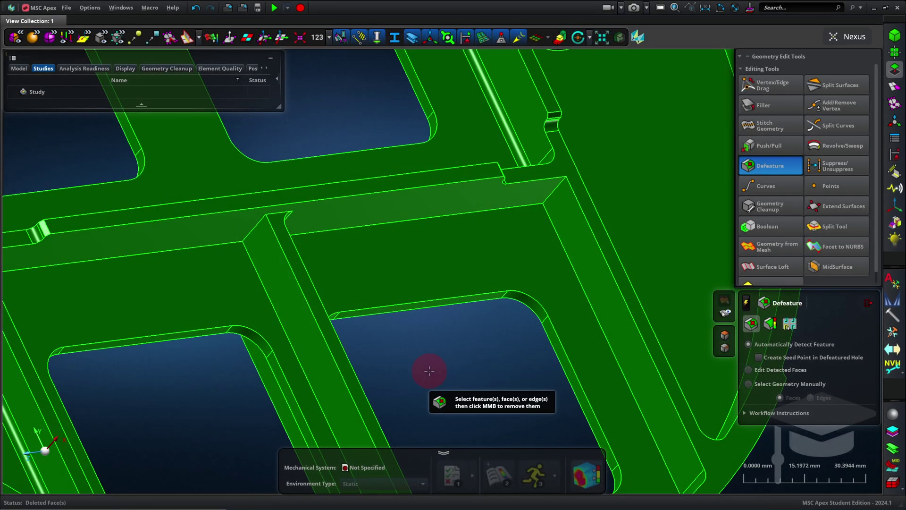
# - Open the Getting Started documentation and find the Structure Introduction (SOL101) tutorial video and starting file
pyautogui.click(174, 8)
pyautogui.click(192, 25)
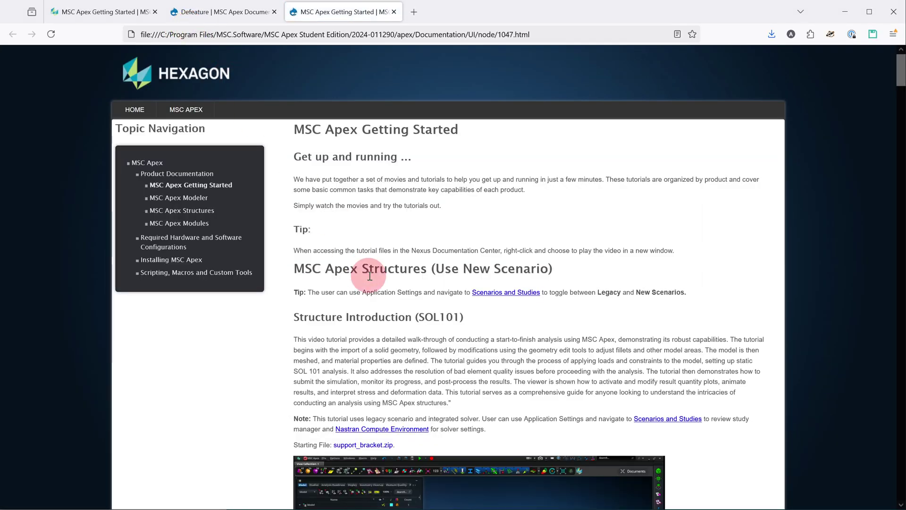
pyautogui.scroll(-3, 370, 276)
pyautogui.scroll(-2, 369, 276)
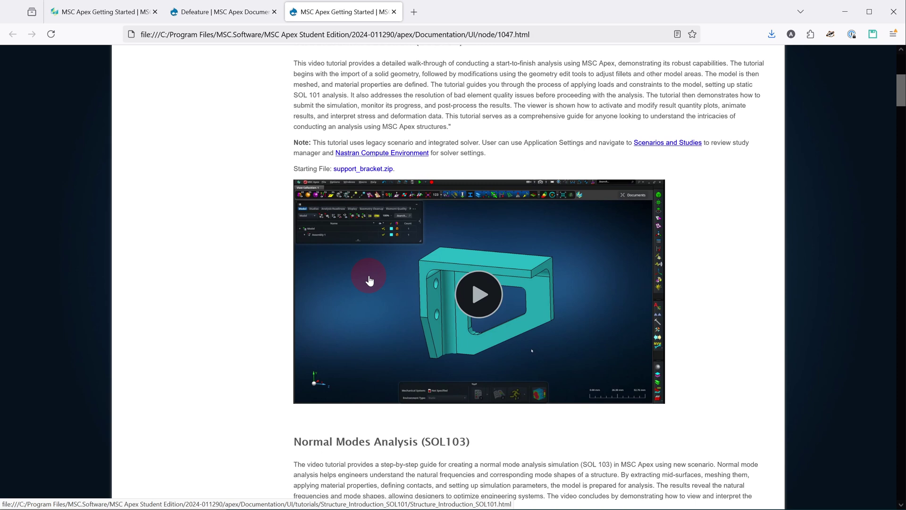
pyautogui.scroll(2, 370, 281)
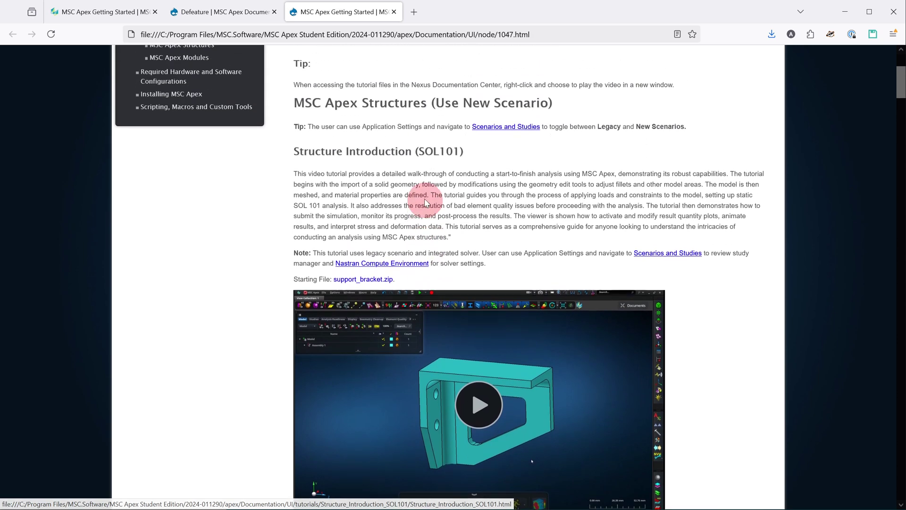
pyautogui.scroll(-1, 395, 161)
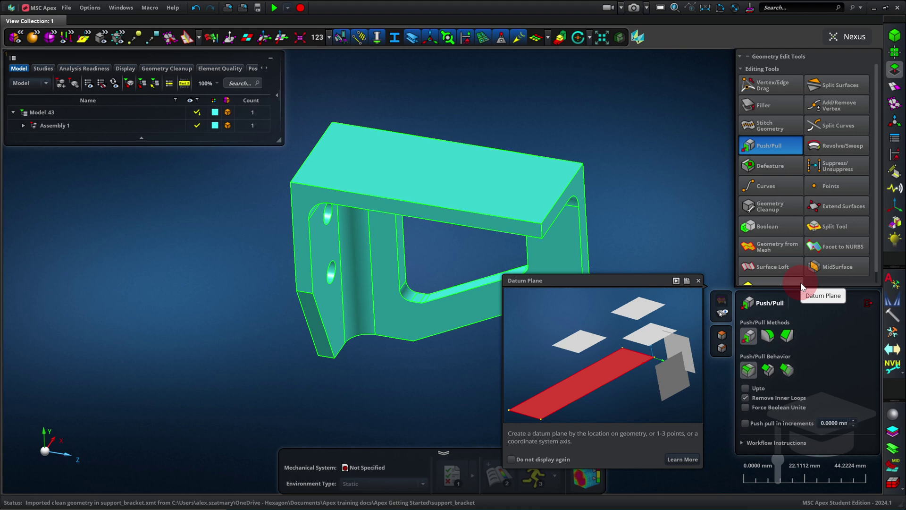
# - Round the bracket's top edge with a 20 mm fillet
pyautogui.click(767, 336)
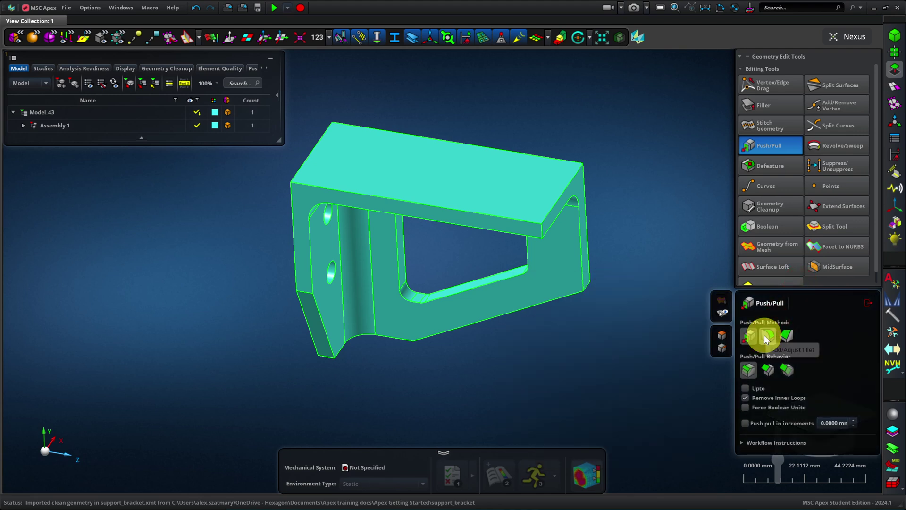
pyautogui.click(542, 228)
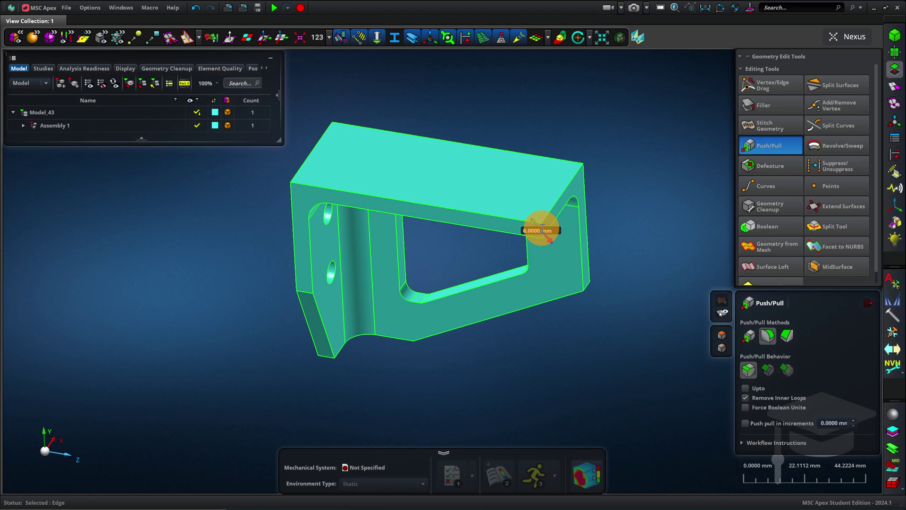
pyautogui.write('20')
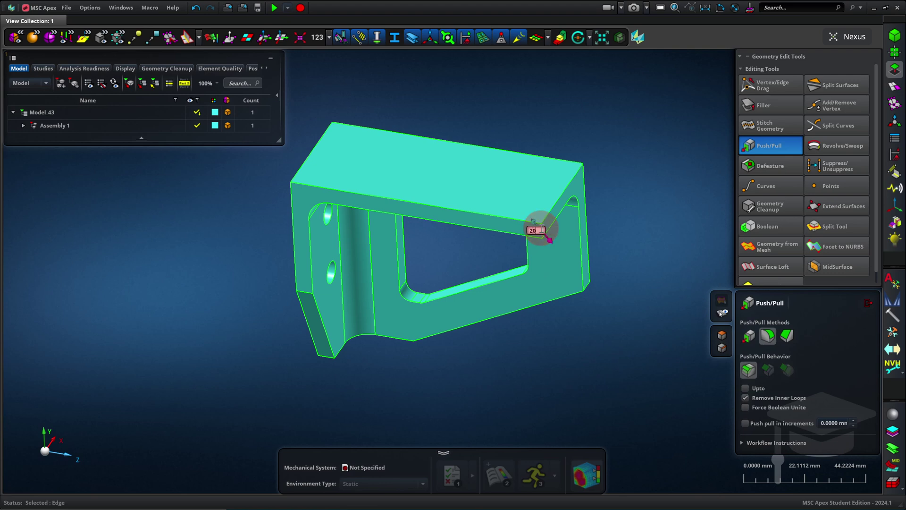
pyautogui.press('Return')
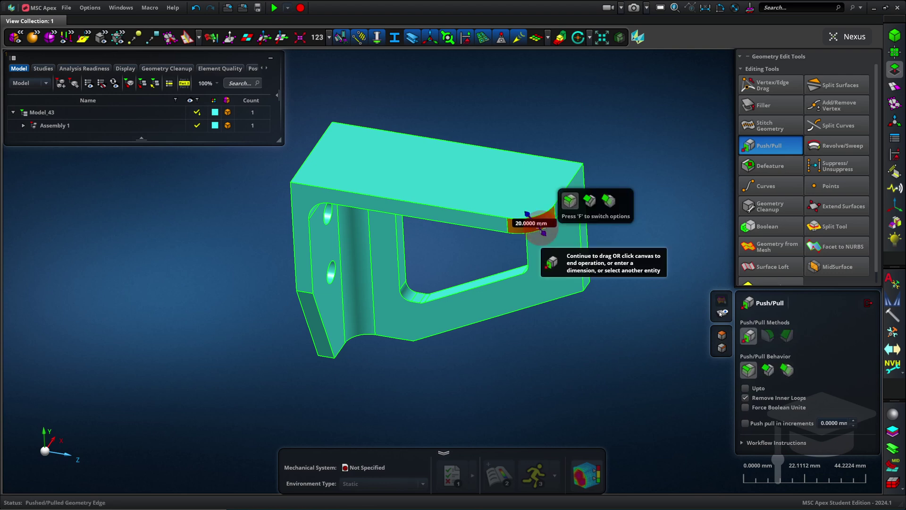
# - Enlarge the window's lower and upper corner fillets to 10 mm each
pyautogui.click(410, 295)
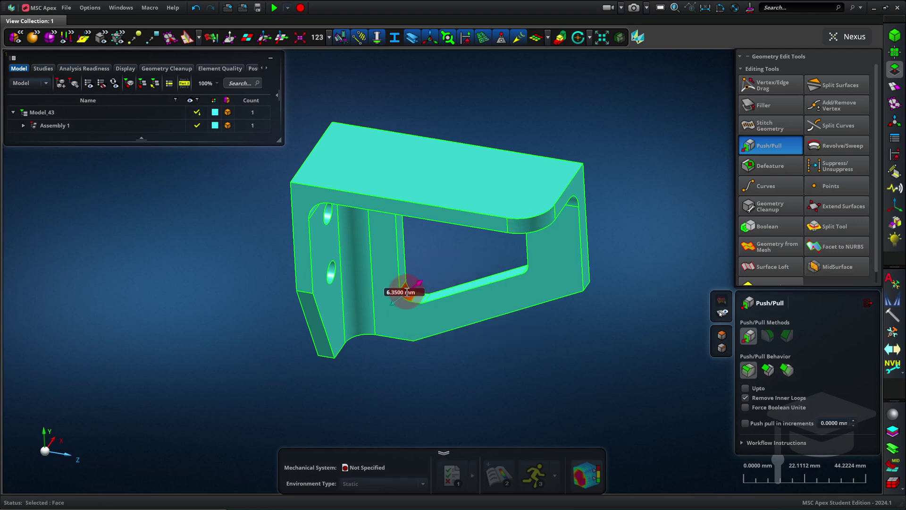
pyautogui.write('10')
pyautogui.press('Return')
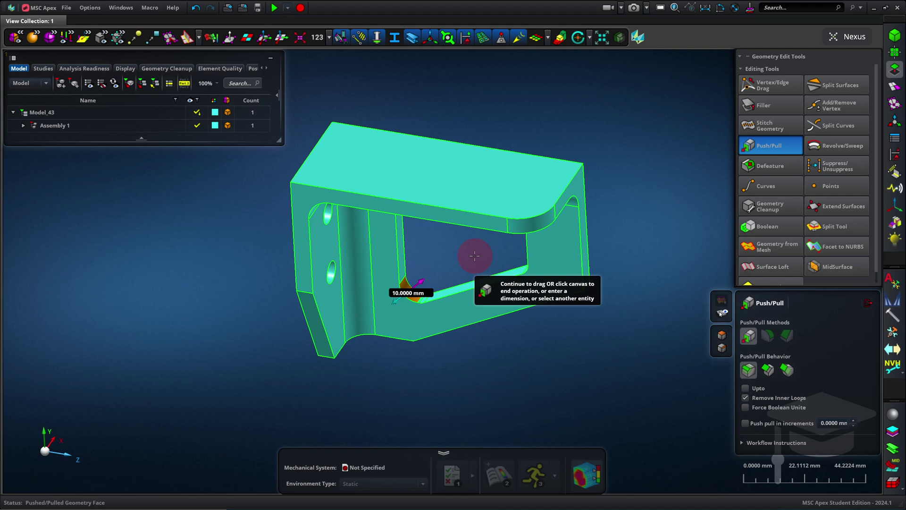
pyautogui.moveTo(475, 255); pyautogui.dragTo(461, 235, button='middle')
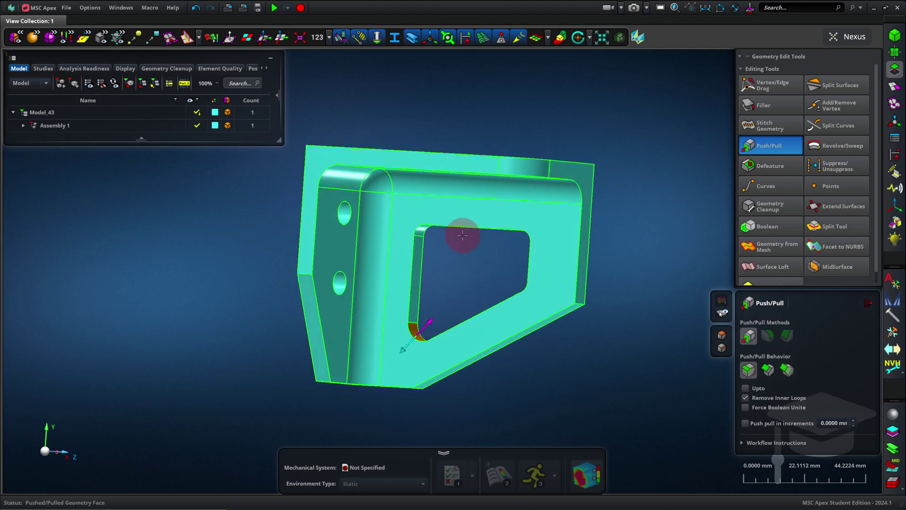
pyautogui.click(420, 230)
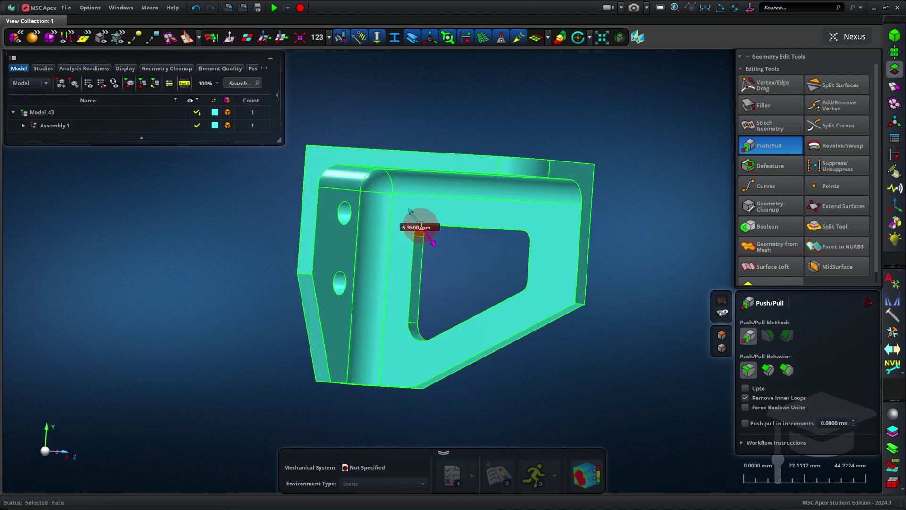
pyautogui.write('10')
pyautogui.press('Return')
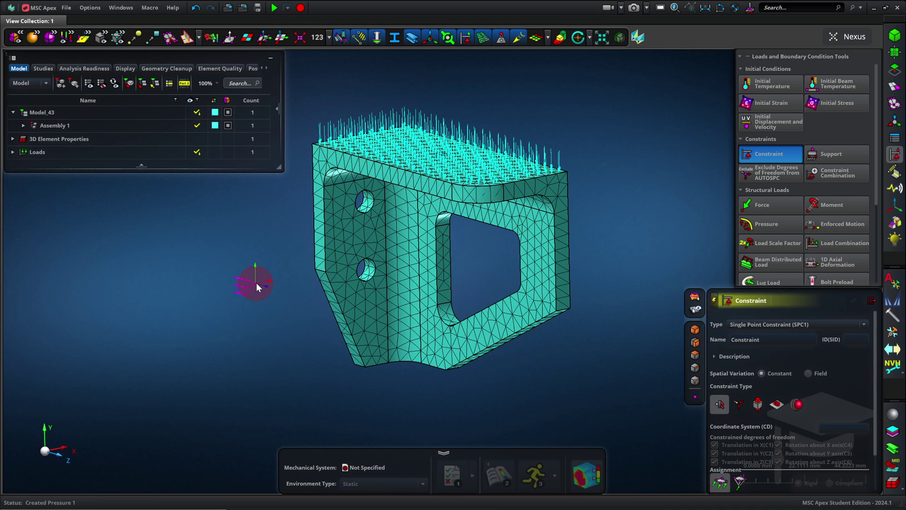
# - Expand the model tree and review the Pressure load and Part 1 highlights
pyautogui.click(97, 155)
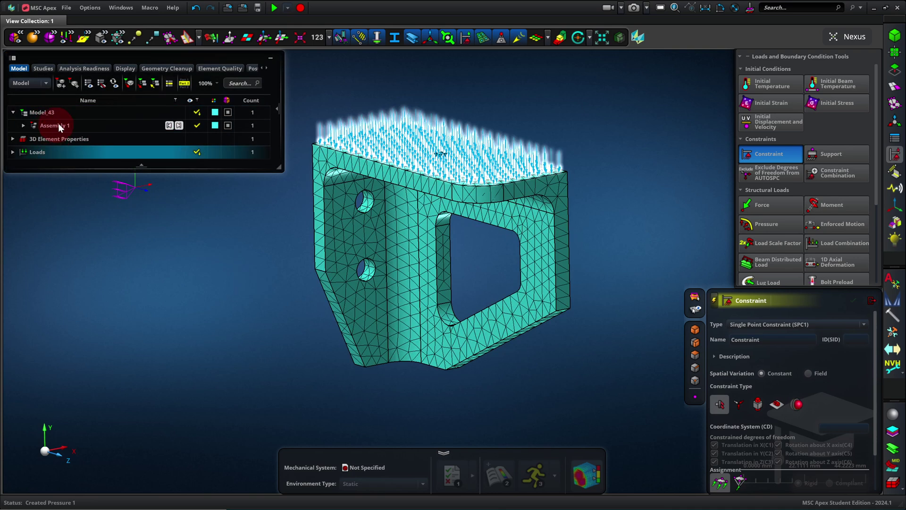
pyautogui.click(58, 125)
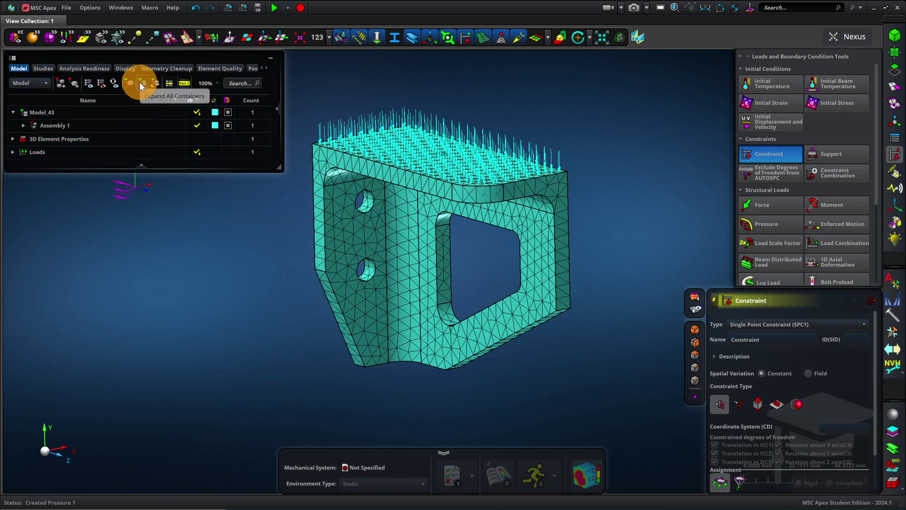
pyautogui.click(141, 85)
pyautogui.click(56, 147)
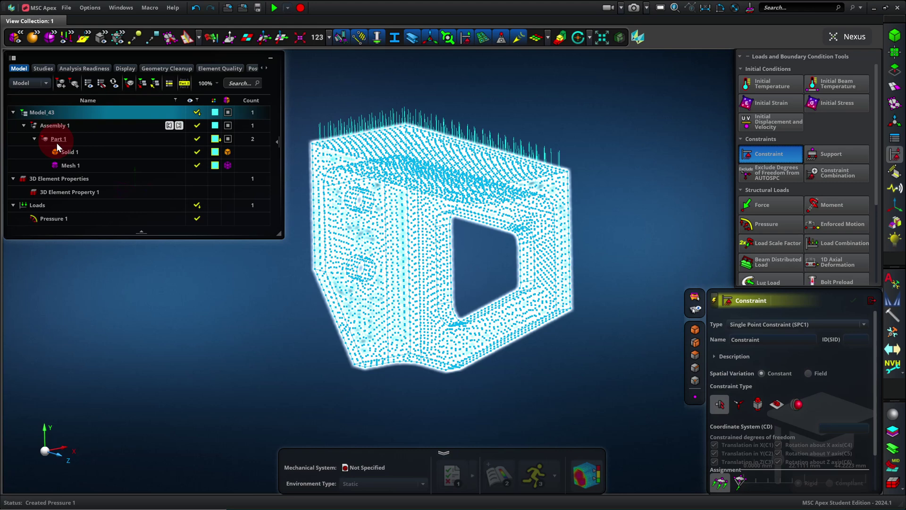
pyautogui.click(56, 206)
pyautogui.click(143, 85)
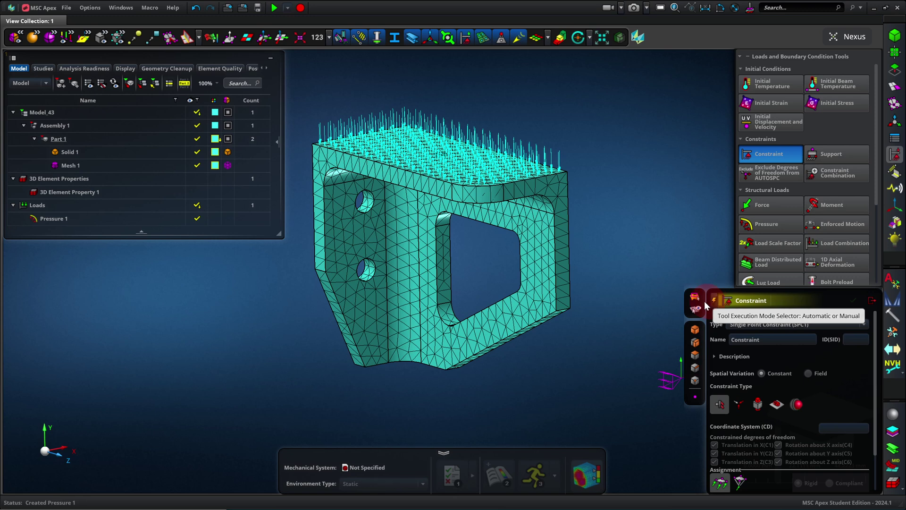
# - Constrain the upper and lower bolt-hole faces as Constraints 1 and 2, then switch to Manual mode
pyautogui.click(365, 206)
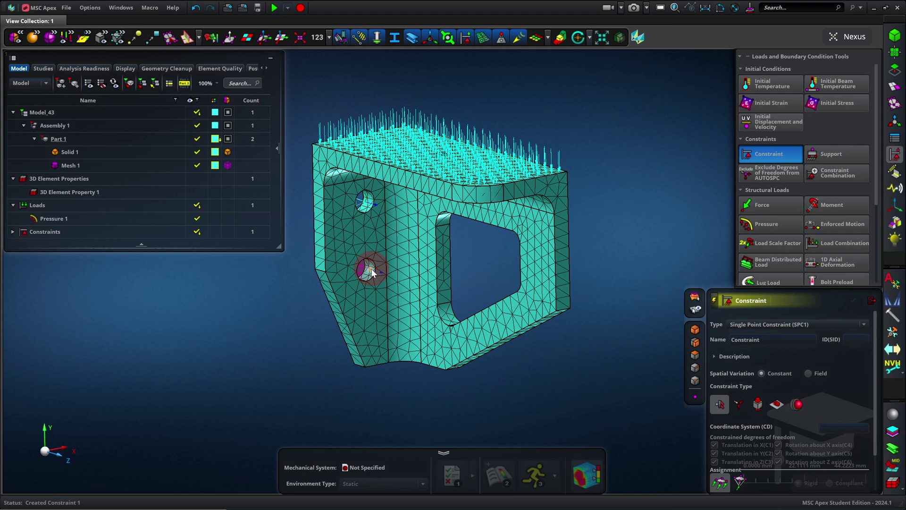
pyautogui.click(371, 270)
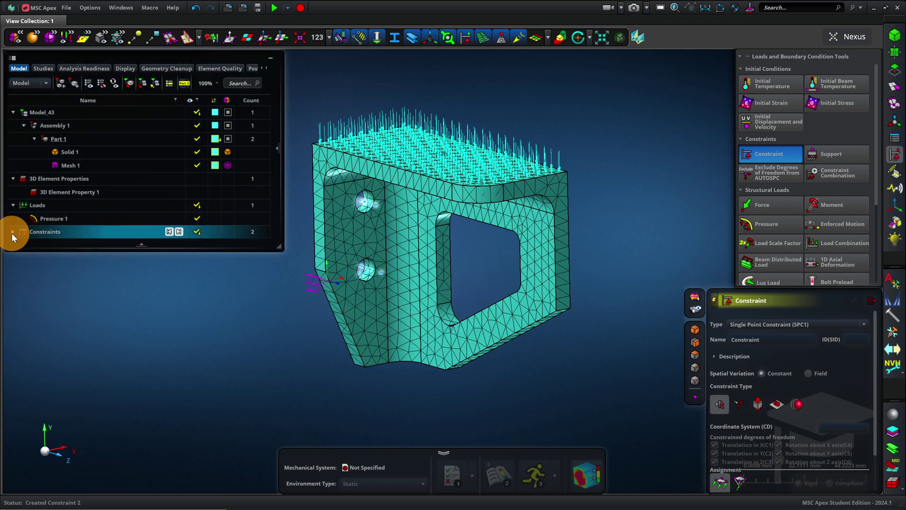
pyautogui.click(12, 232)
pyautogui.click(61, 259)
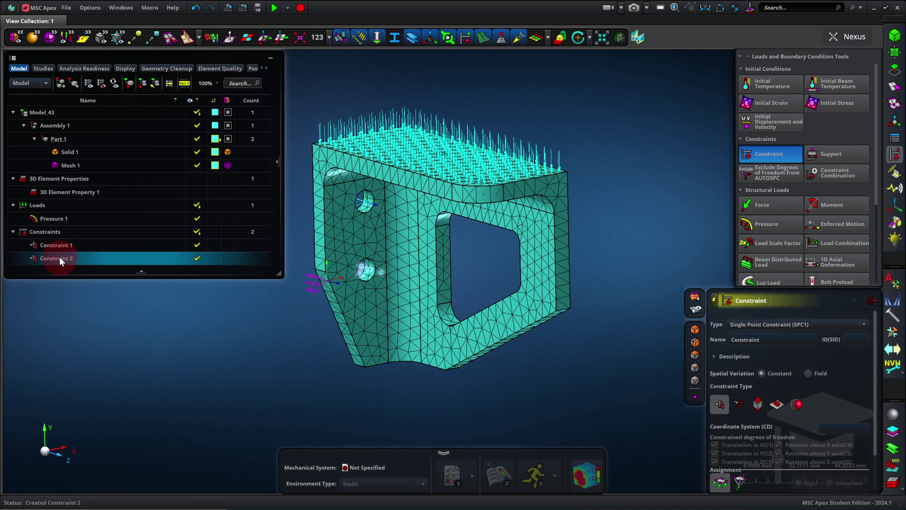
pyautogui.click(61, 246)
pyautogui.click(240, 304)
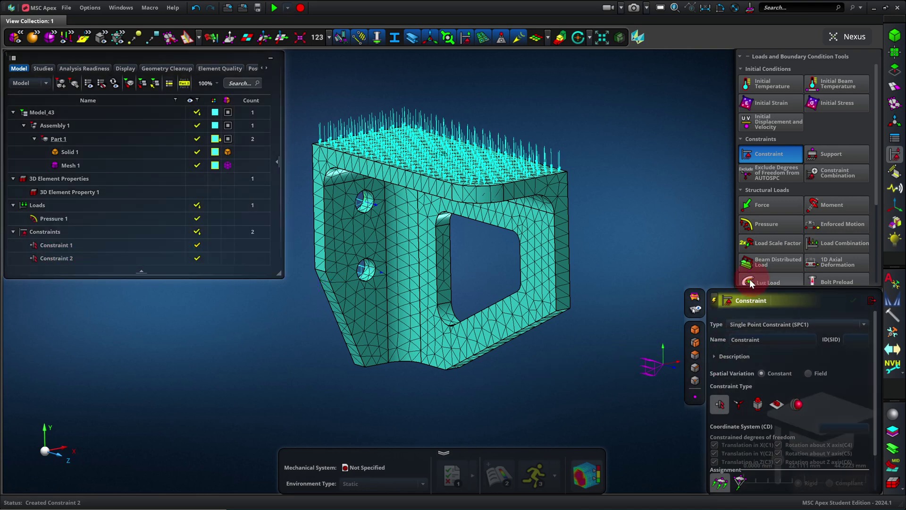
pyautogui.click(715, 302)
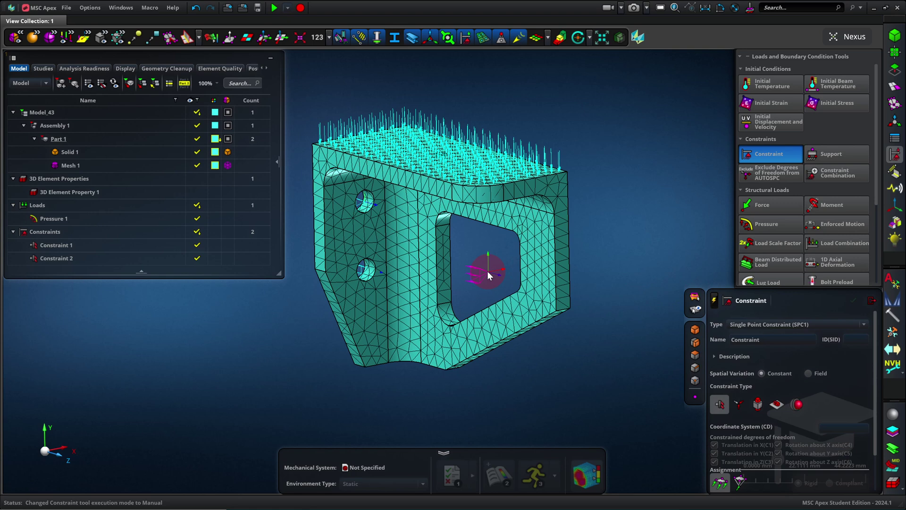
pyautogui.click(123, 246)
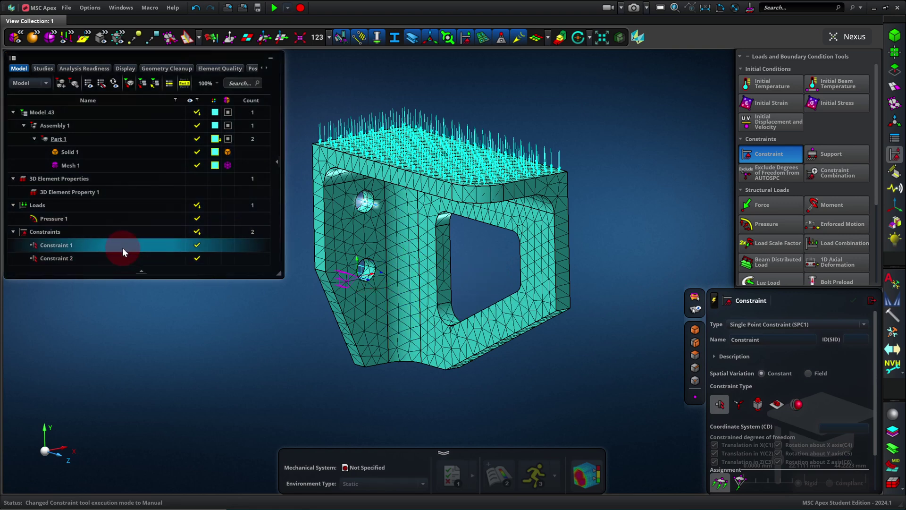
pyautogui.click(125, 258)
pyautogui.click(126, 243)
pyautogui.doubleClick(126, 244)
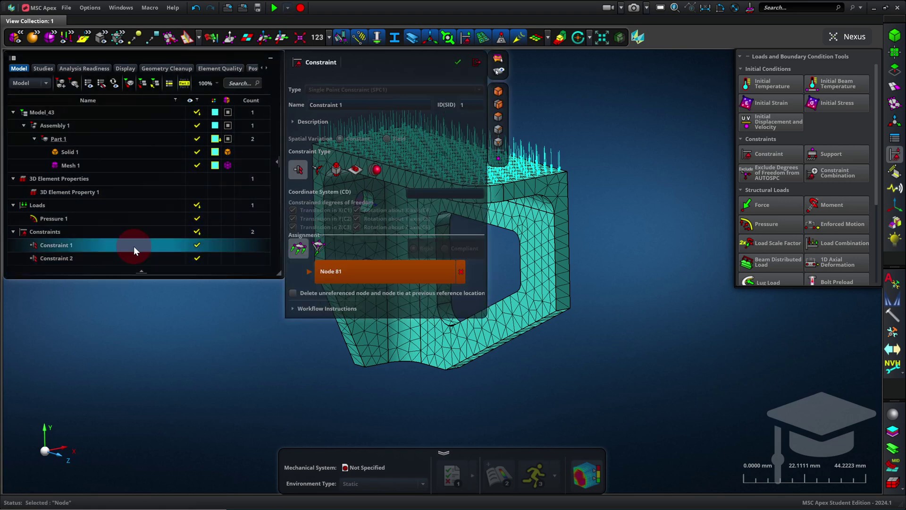
pyautogui.click(308, 272)
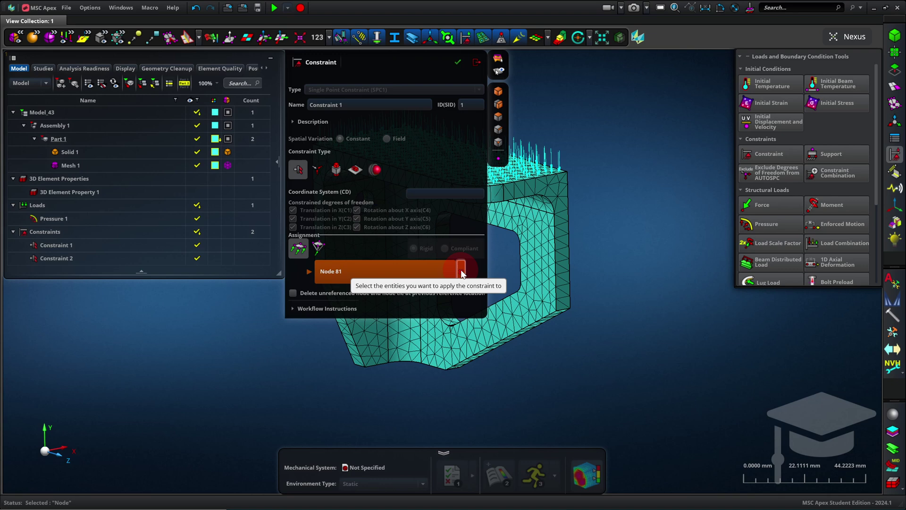
pyautogui.click(769, 154)
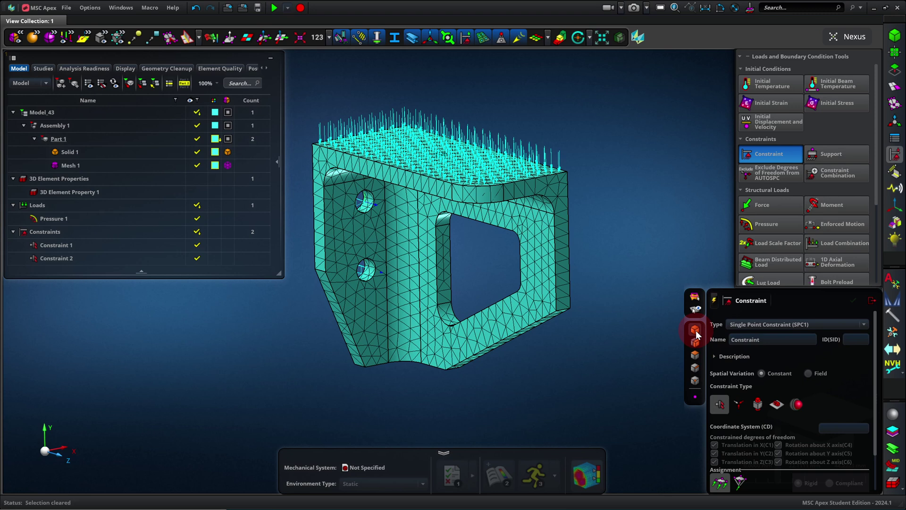
# - Set the Constraint selection filter to Faces and test-pick the upper and lower bolt-hole faces
pyautogui.click(695, 331)
pyautogui.click(696, 390)
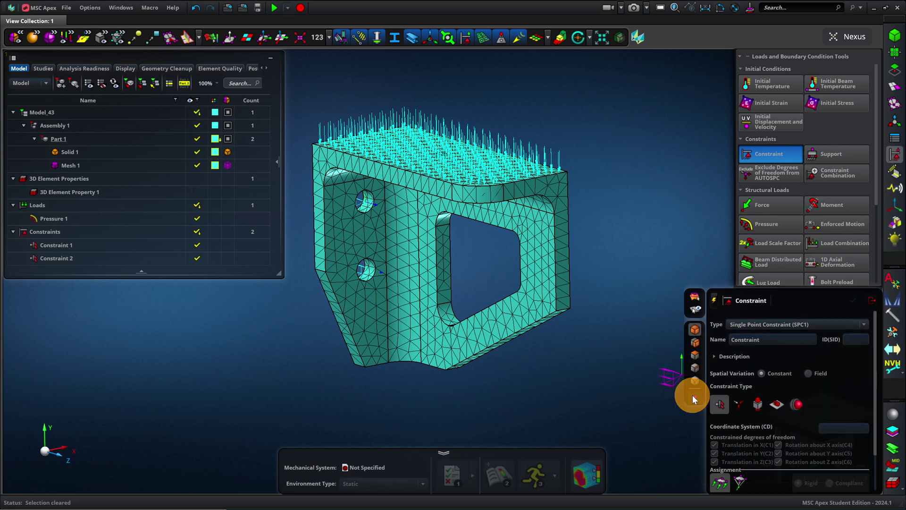
pyautogui.click(695, 379)
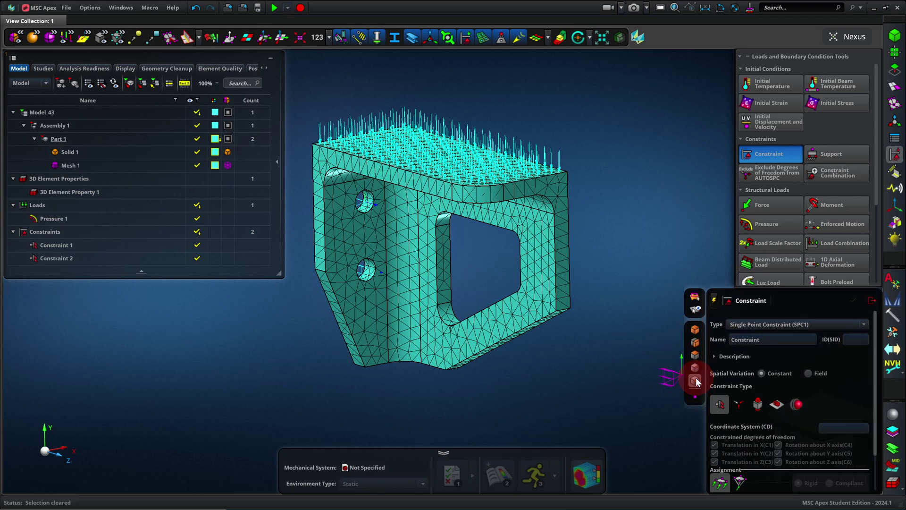
pyautogui.click(695, 354)
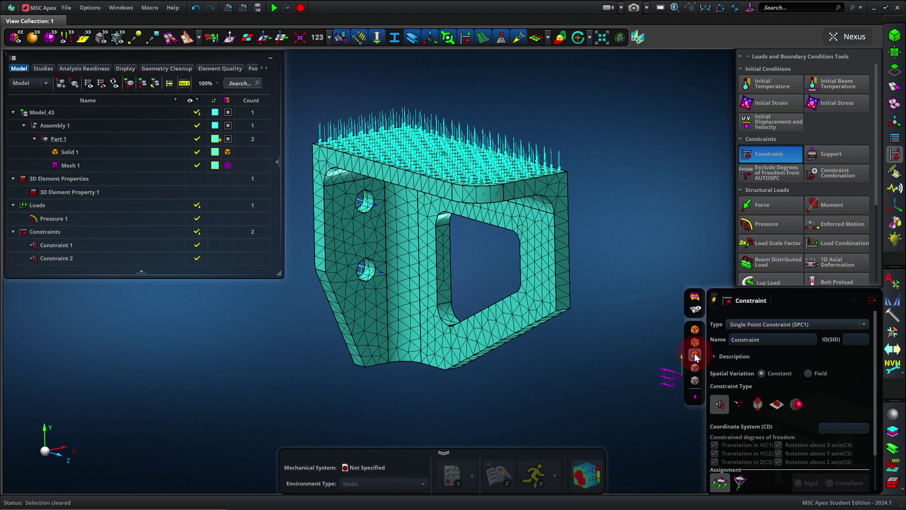
pyautogui.click(365, 203)
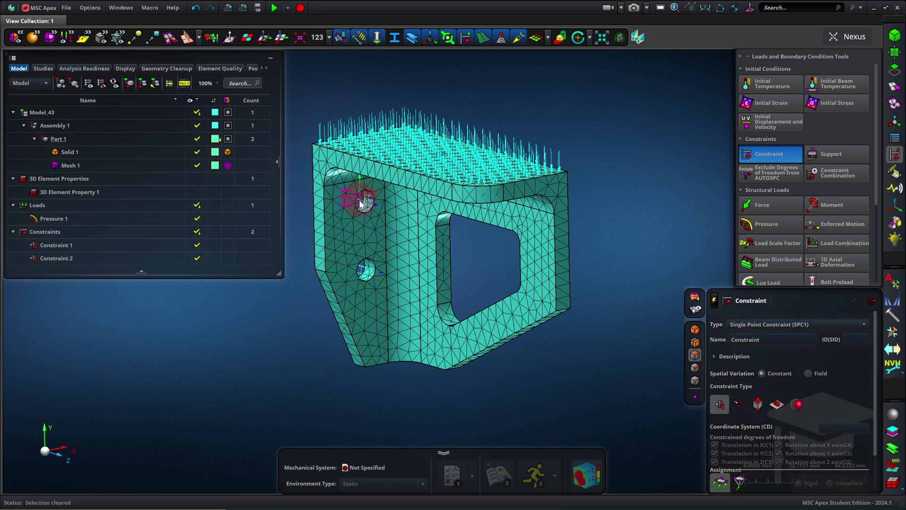
pyautogui.click(366, 273)
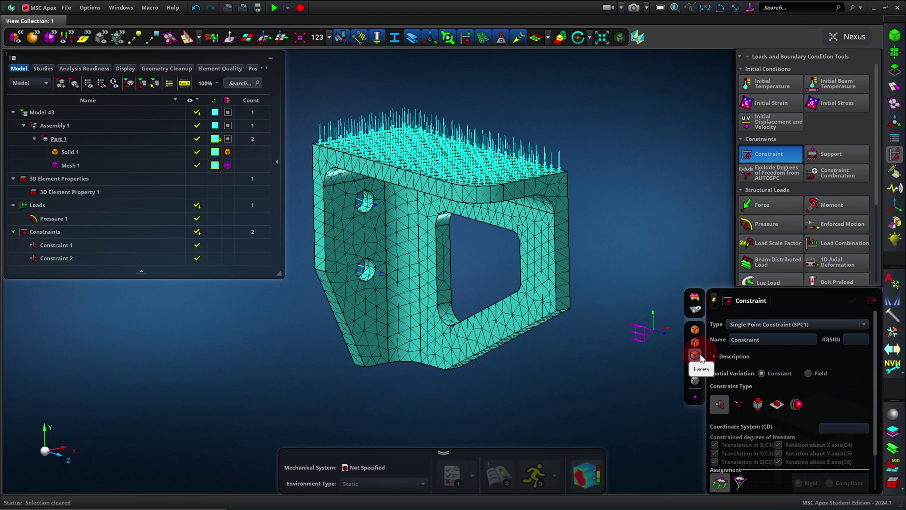
# - Create Constraint 3 on both bolt-hole faces using the Faces filter
pyautogui.click(695, 355)
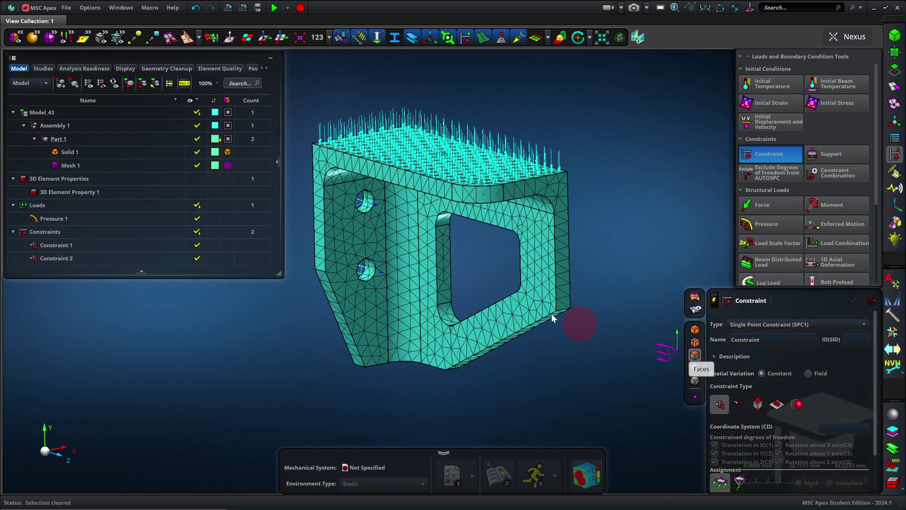
pyautogui.click(365, 203)
pyautogui.click(368, 269)
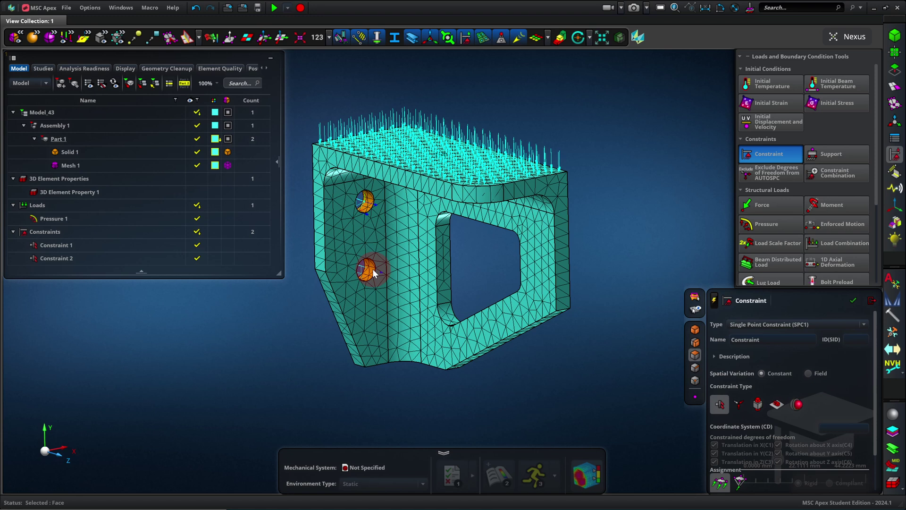
pyautogui.middleClick(269, 321)
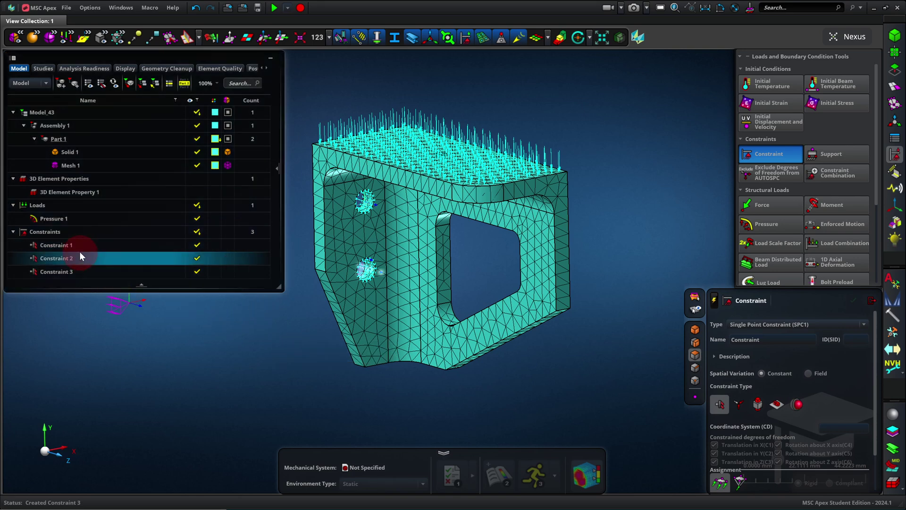
# - Delete the old Constraint 1 and Constraint 2 from the model tree
pyautogui.rightClick(83, 248)
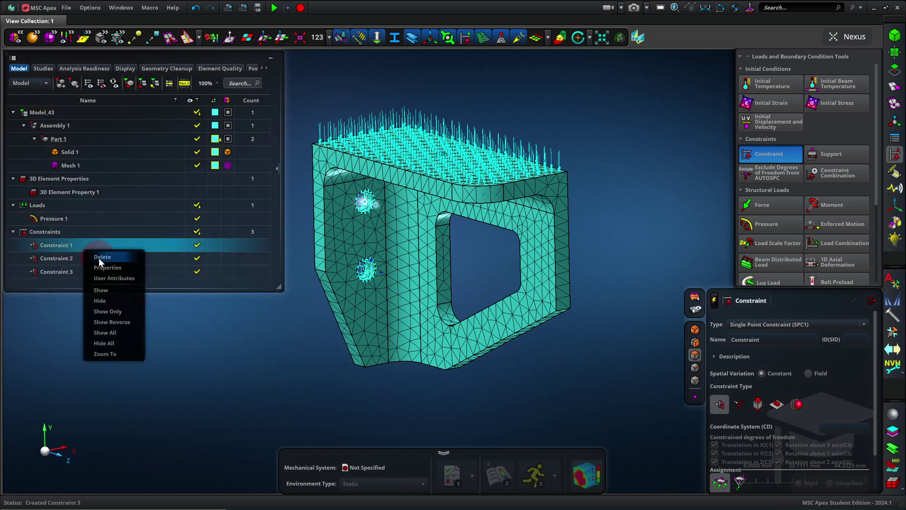
pyautogui.click(99, 258)
pyautogui.rightClick(81, 246)
pyautogui.click(98, 257)
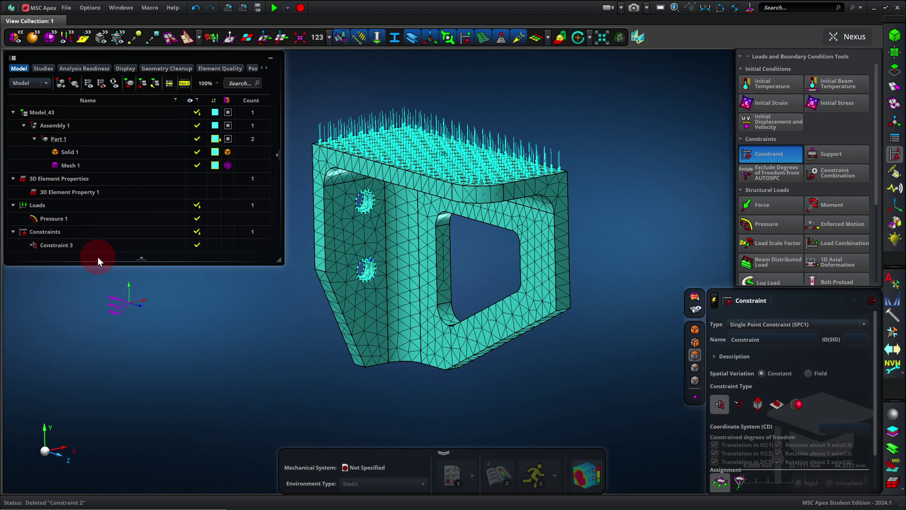
# - Place Model_43 in the analysis scene from its right-click menu
pyautogui.click(49, 114)
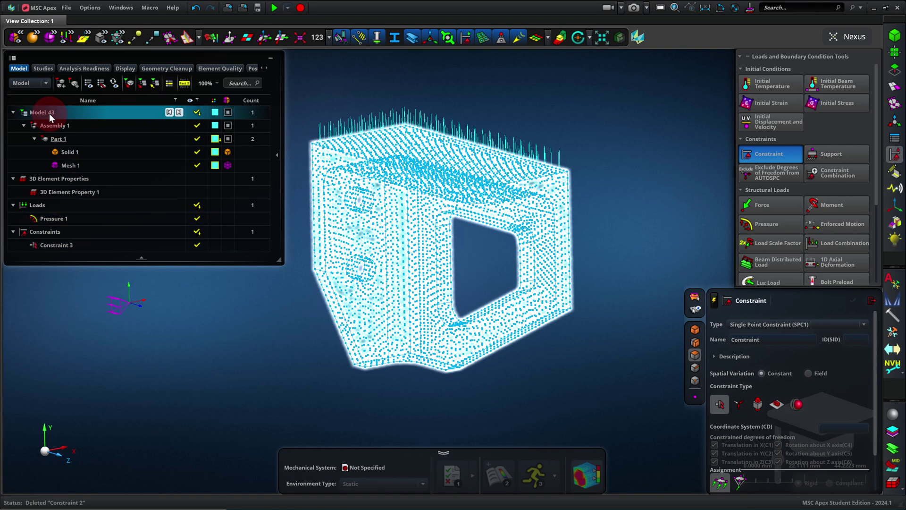
pyautogui.rightClick(49, 113)
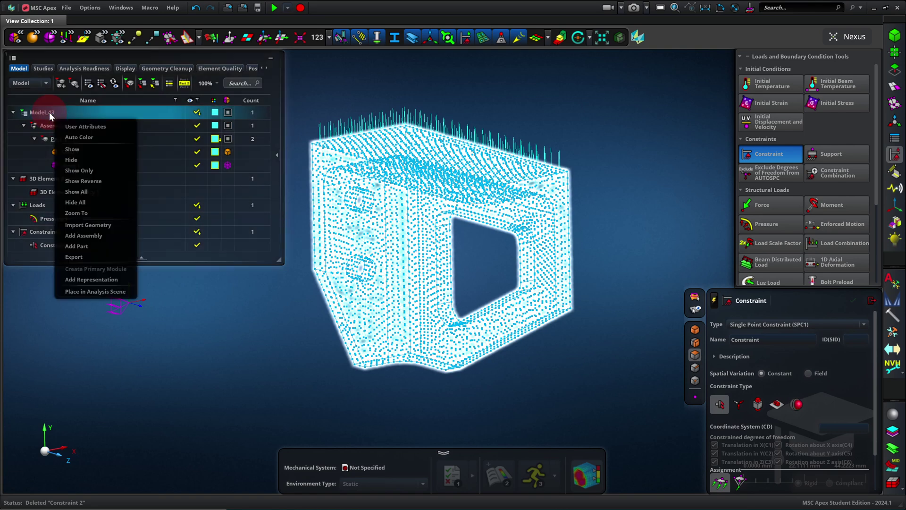
pyautogui.click(106, 290)
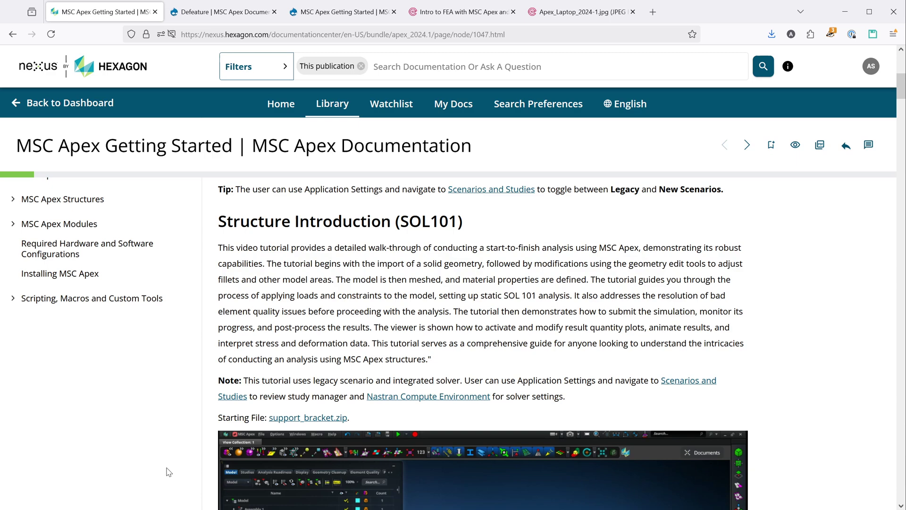
# - Scroll through the Getting Started tutorials from Structure Introduction (SOL101) down to the solid geometry tutorials
pyautogui.scroll(-10, 169, 472)
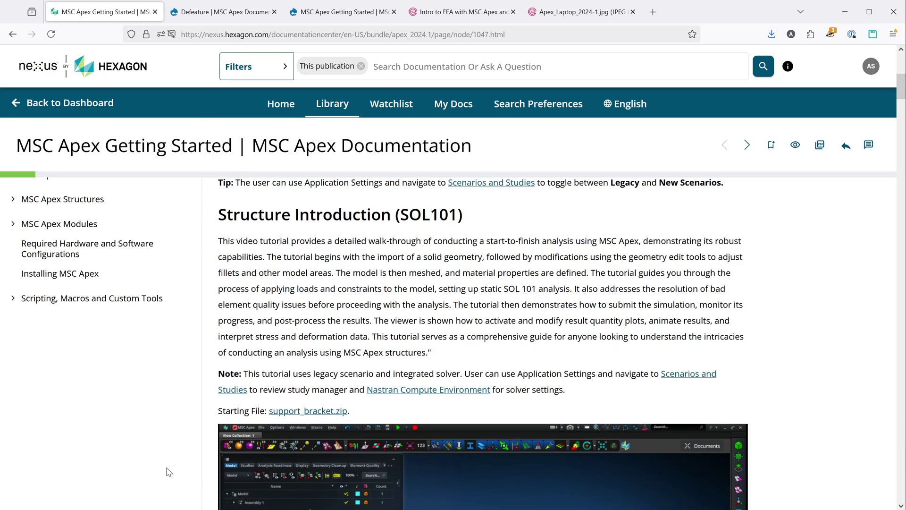
pyautogui.scroll(-15, 168, 472)
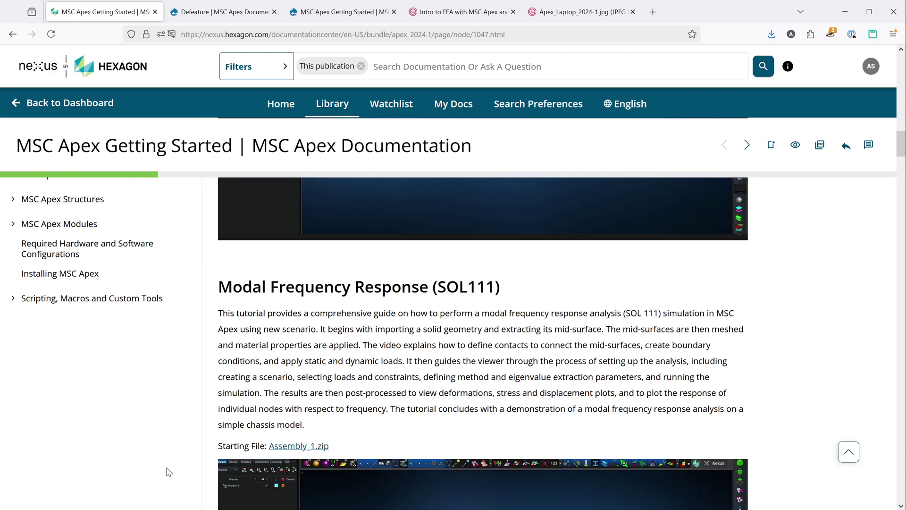
pyautogui.scroll(-15, 169, 472)
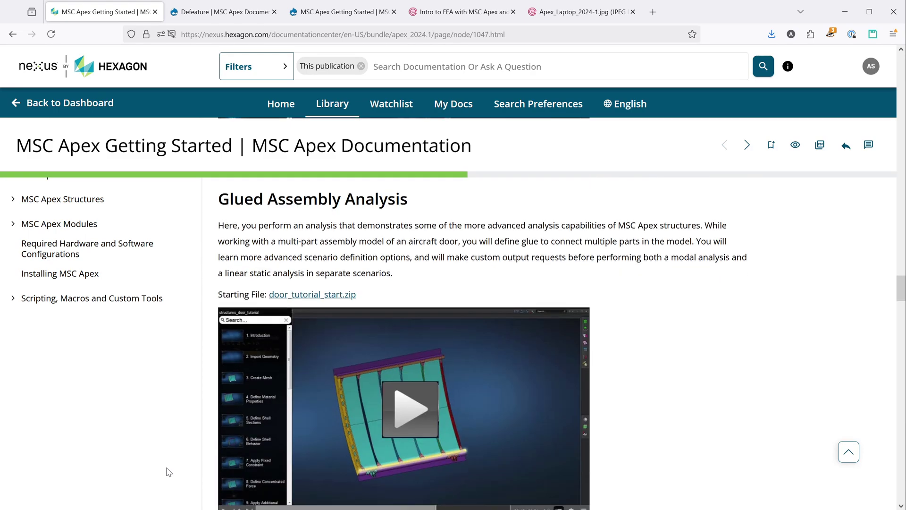
pyautogui.scroll(-15, 168, 472)
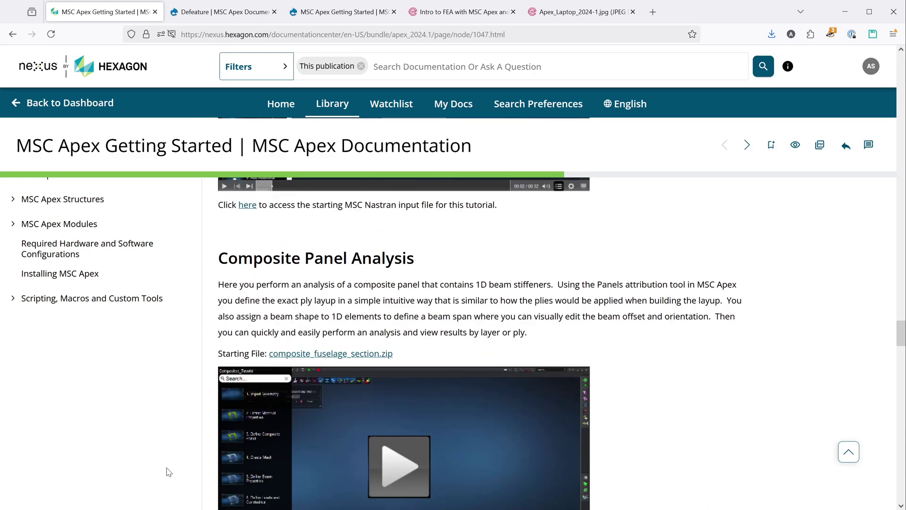
pyautogui.scroll(-2, 168, 472)
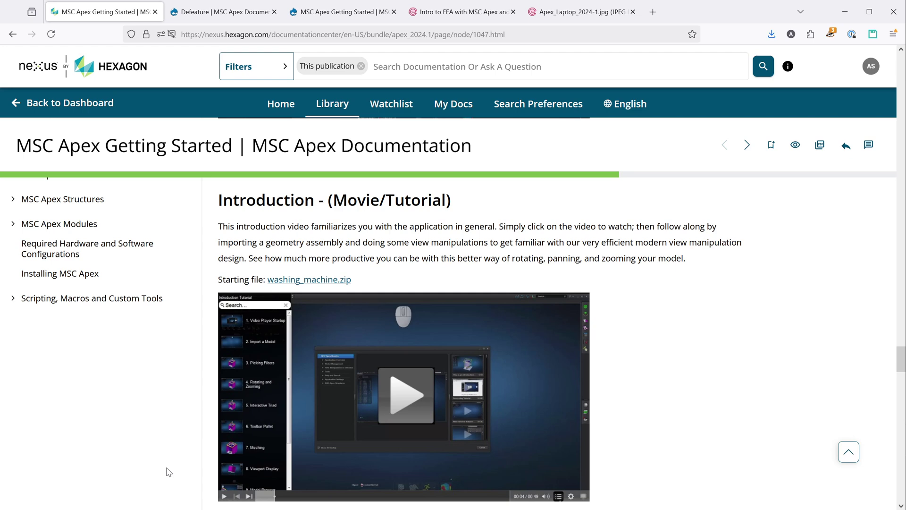
pyautogui.scroll(-15, 168, 471)
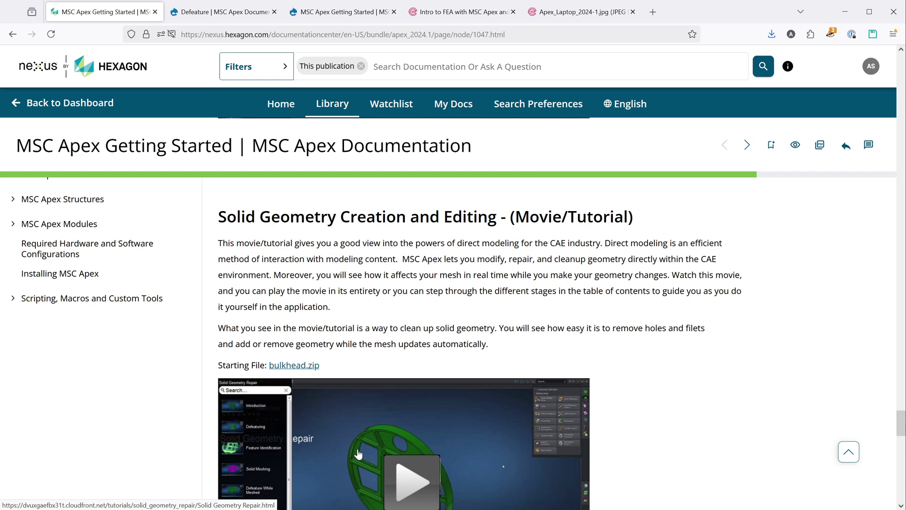
pyautogui.scroll(-10, 358, 453)
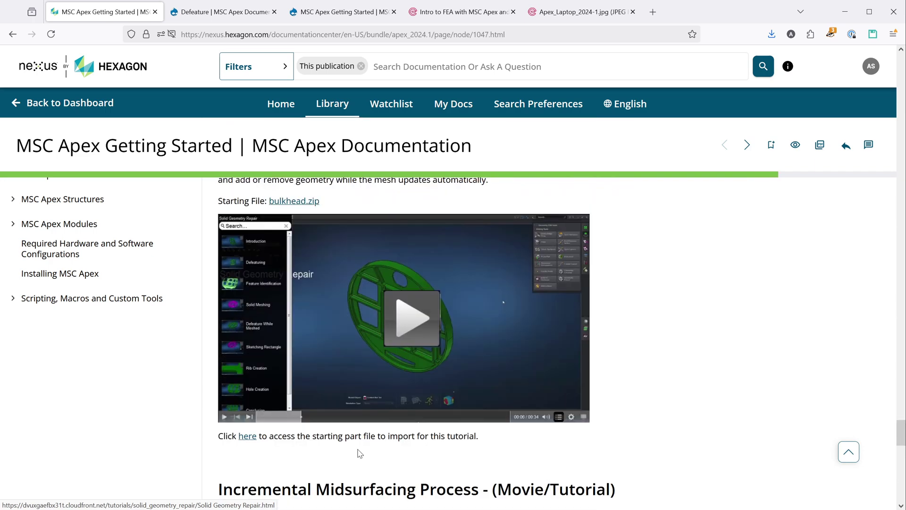
pyautogui.scroll(-10, 357, 453)
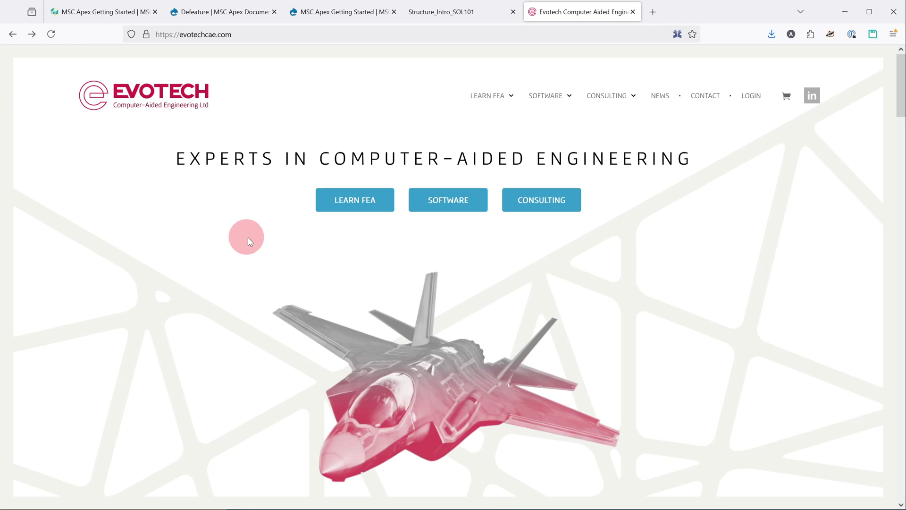
# - Open the LEARN FEA page on evotechcae.com and browse its course cards
pyautogui.click(332, 208)
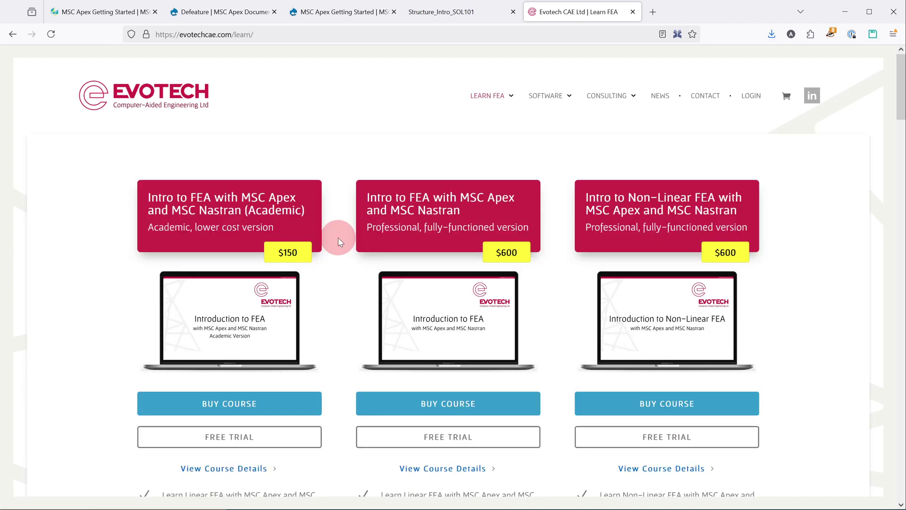
pyautogui.scroll(-9, 338, 237)
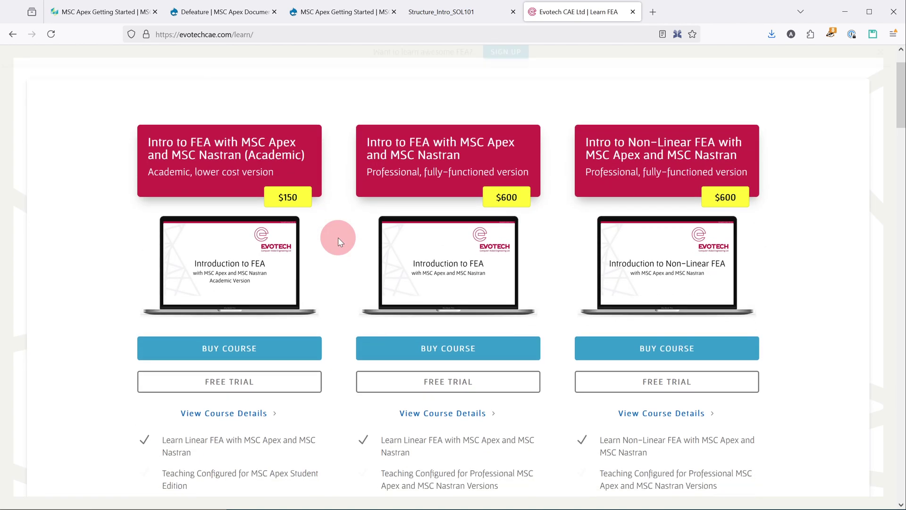
pyautogui.scroll(-3, 338, 237)
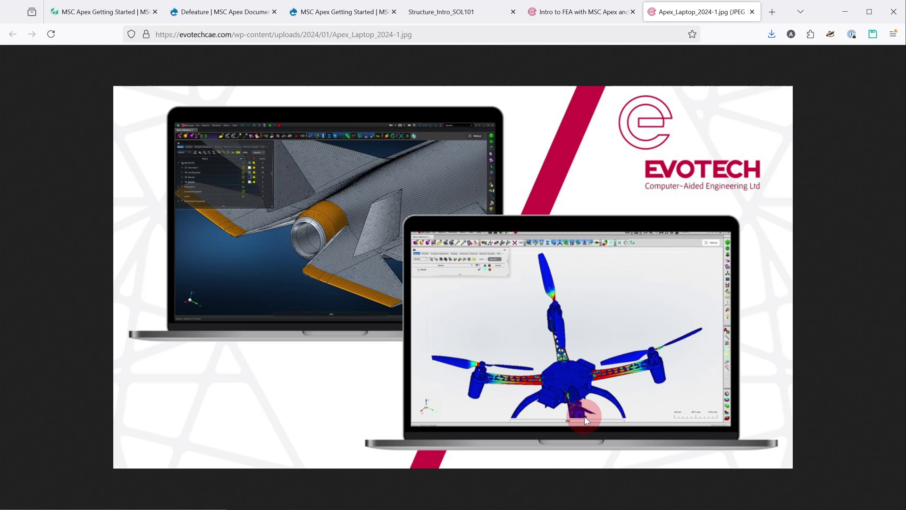